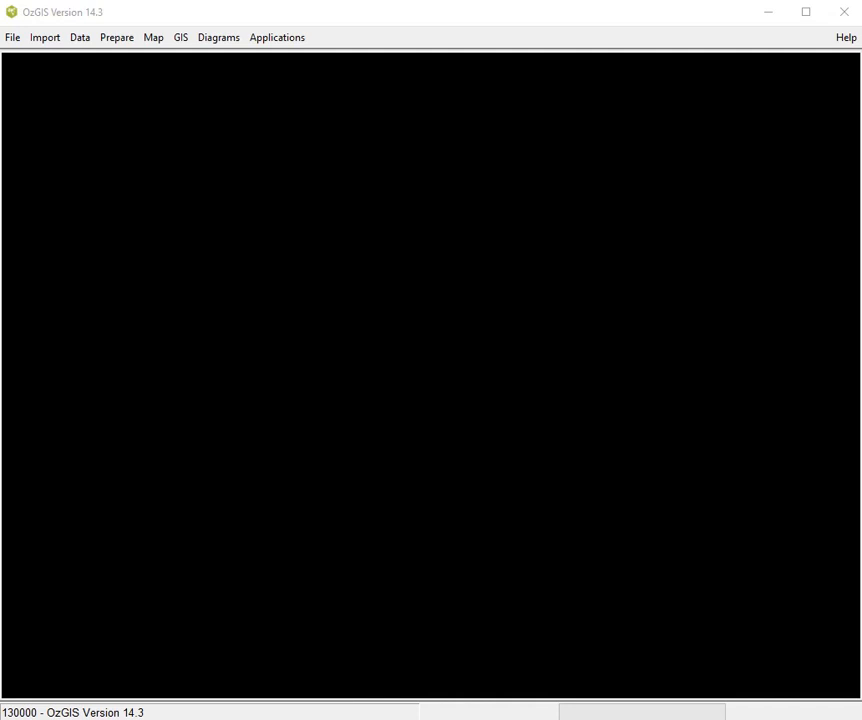
- Start site catchment definition and analysis with Canberra1981LocalGovtAreaZones.geo as the base map file
click(290, 38)
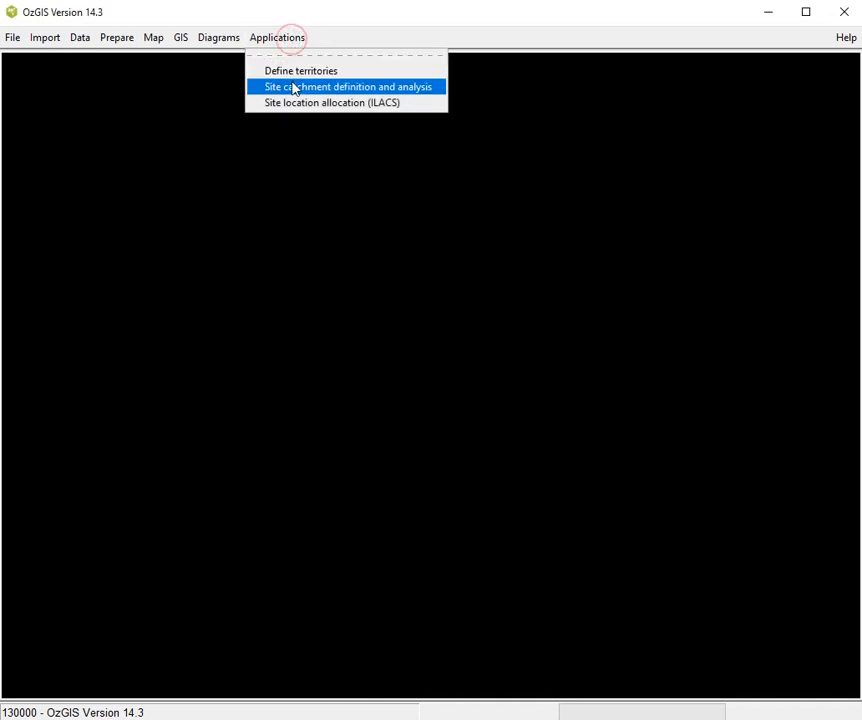
click(293, 88)
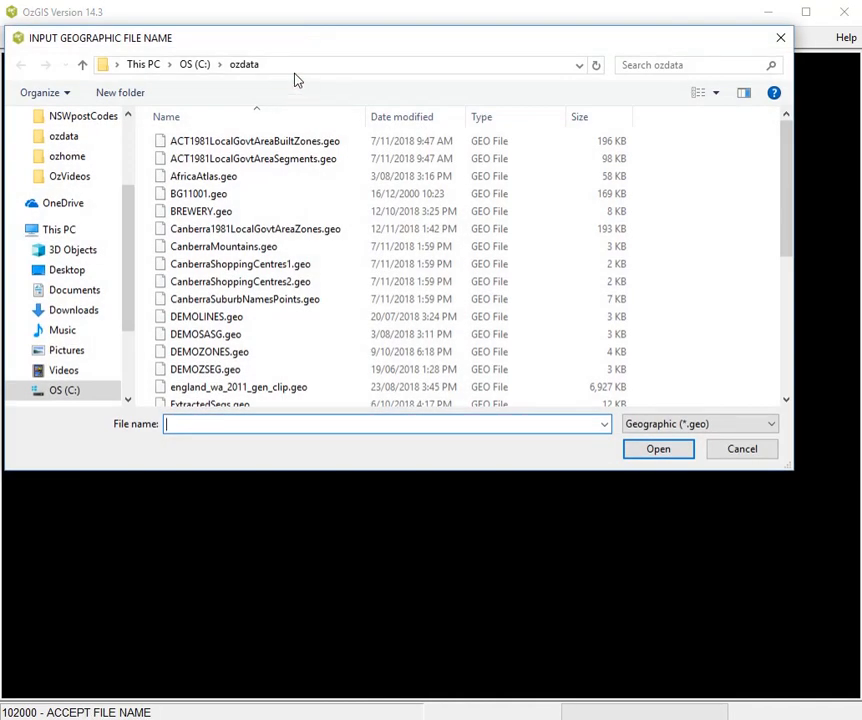
double_click(280, 232)
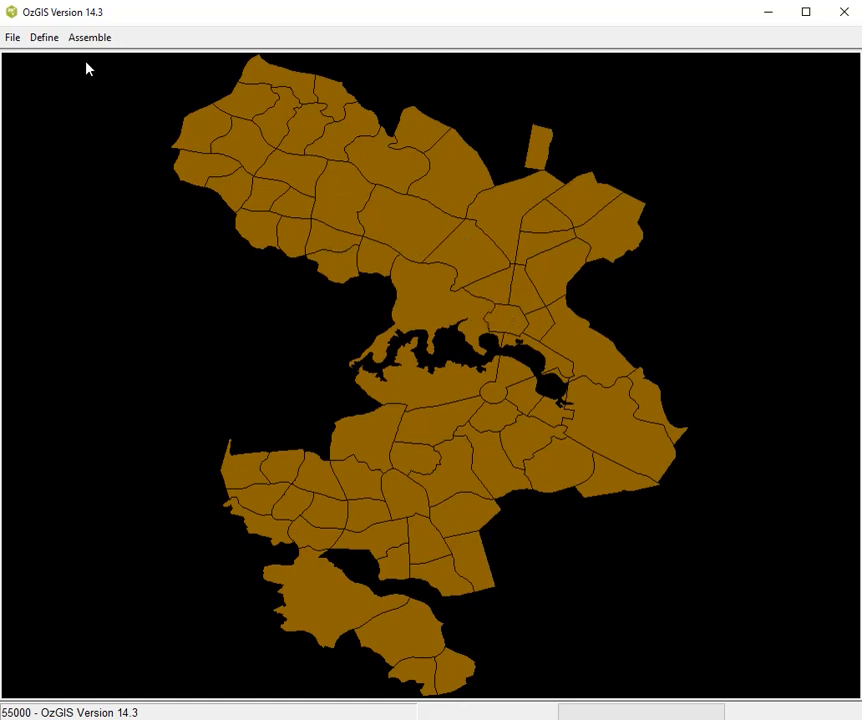
- Overlay site markers from CanberraShoppingCentres1.geo on the base map, using graphics marker number 2 and legend text "shopping centres"
click(52, 42)
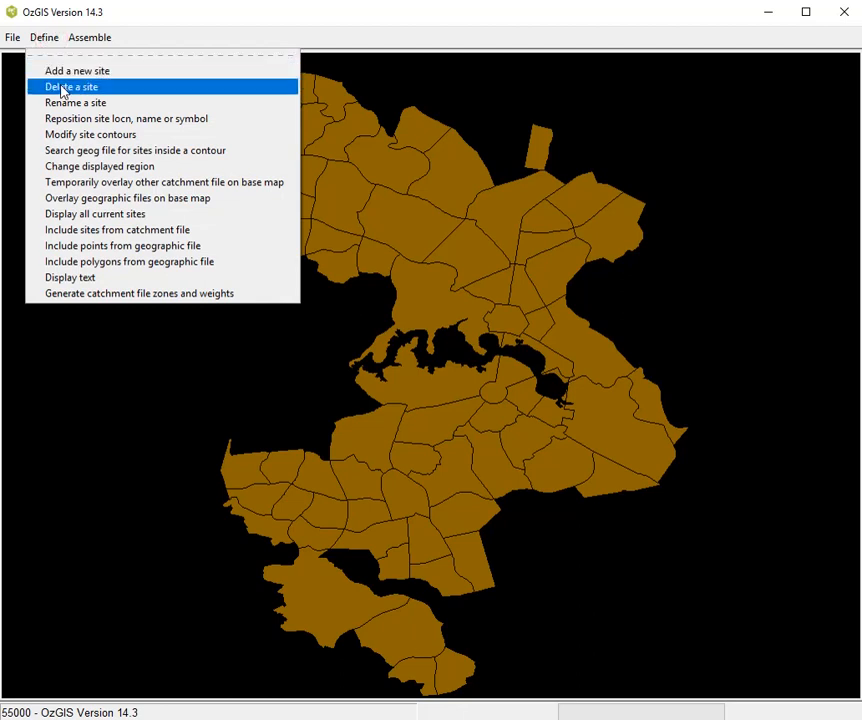
click(90, 200)
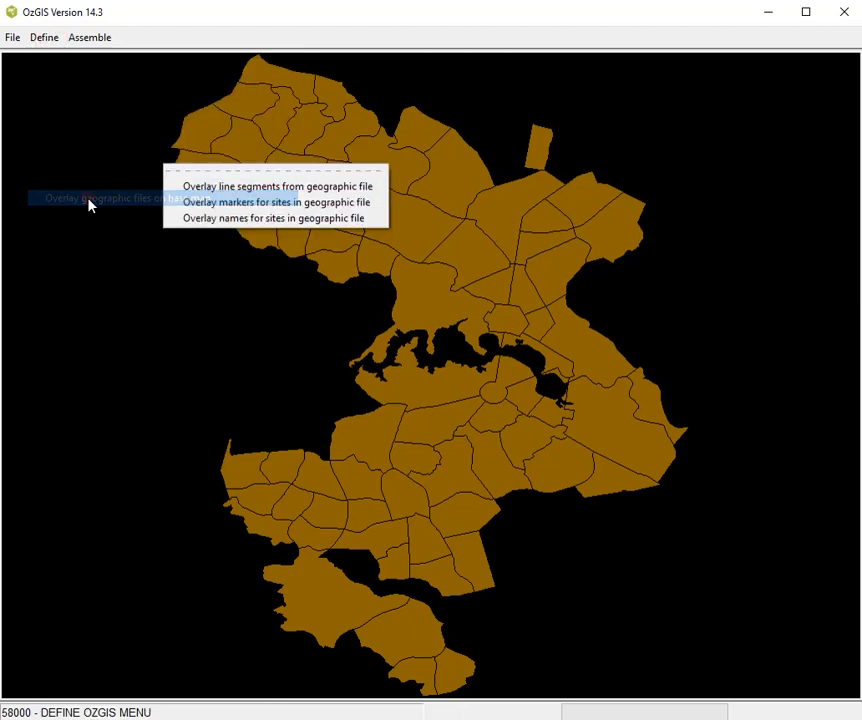
click(264, 203)
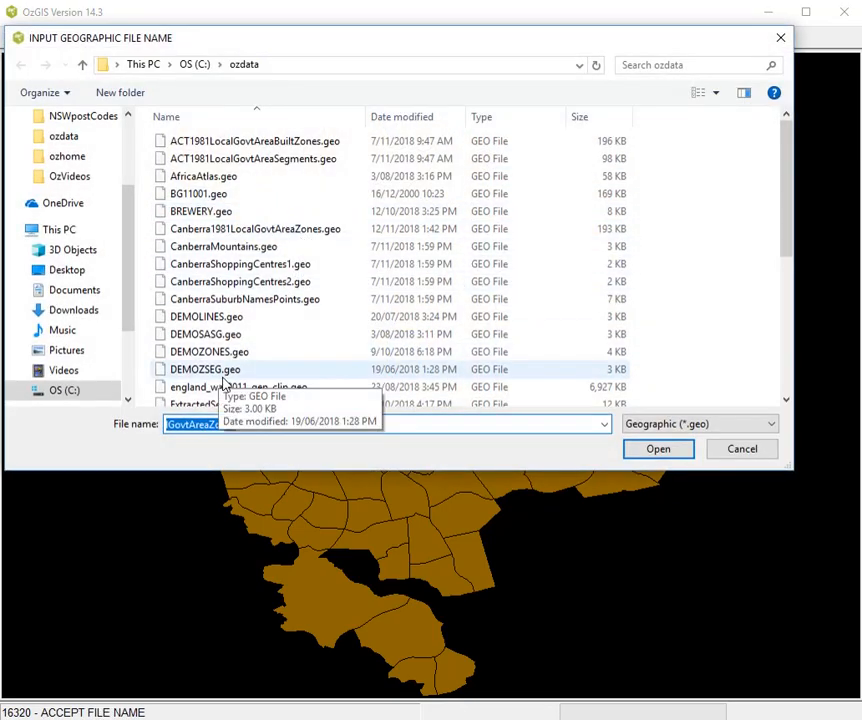
double_click(265, 265)
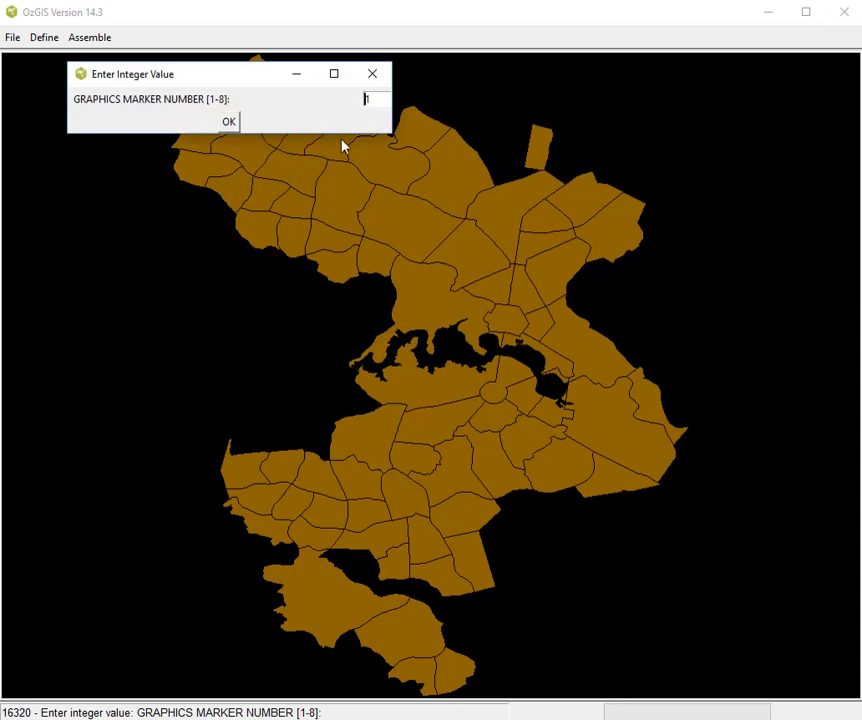
key(BackSpace)
text(2)
key(Return)
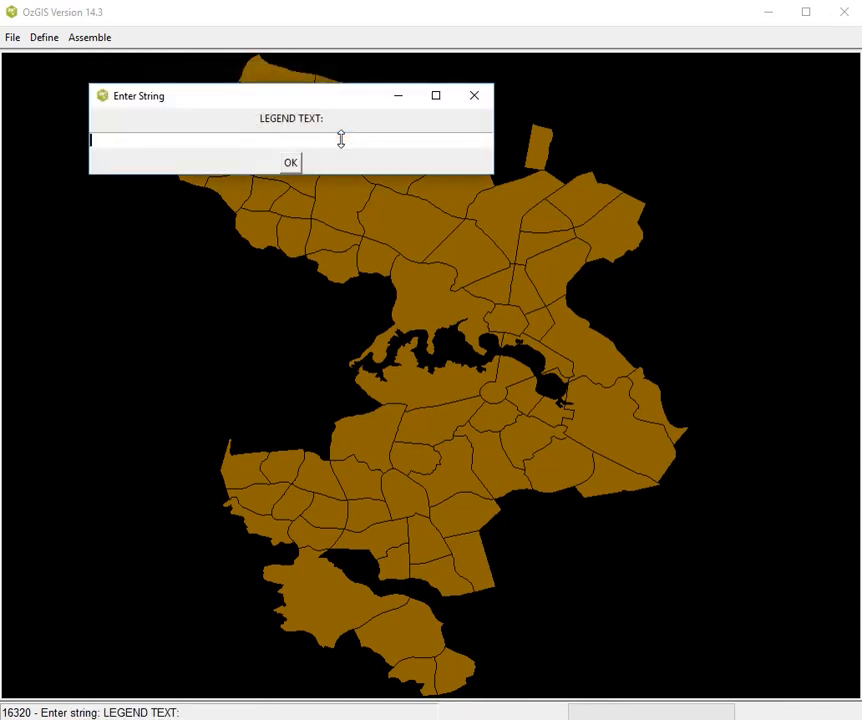
text(shopping centres)
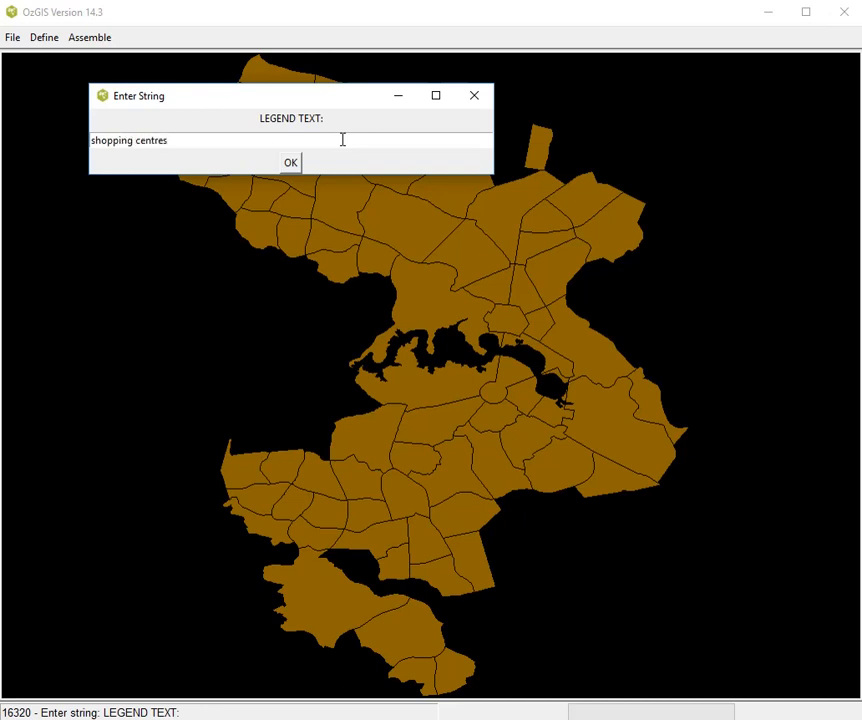
key(Return)
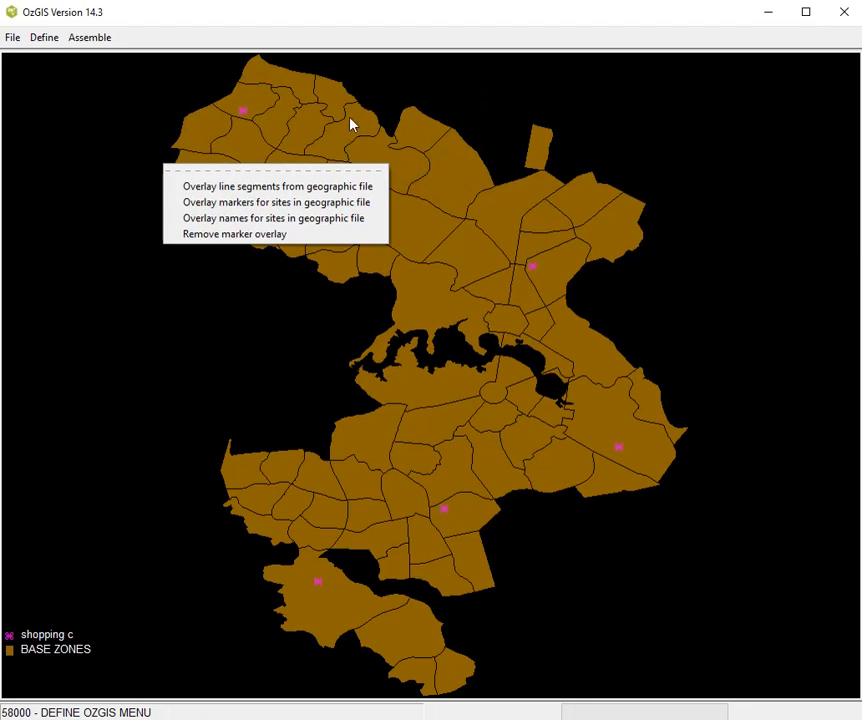
- Overlay the site names from CanberraShoppingCentres1 on the map, using graphics text number 2 and legend text "shops"
click(268, 219)
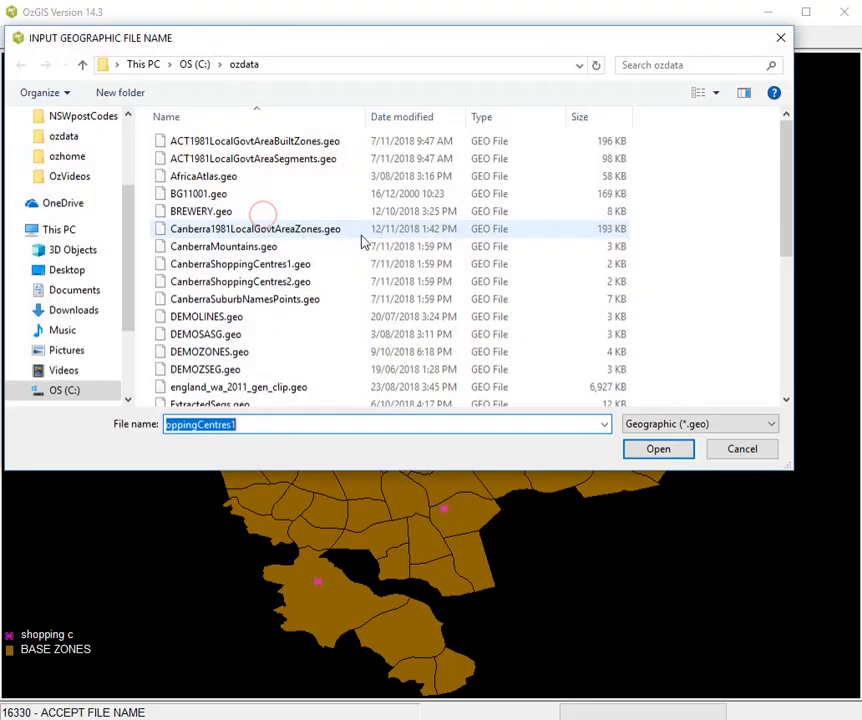
click(658, 449)
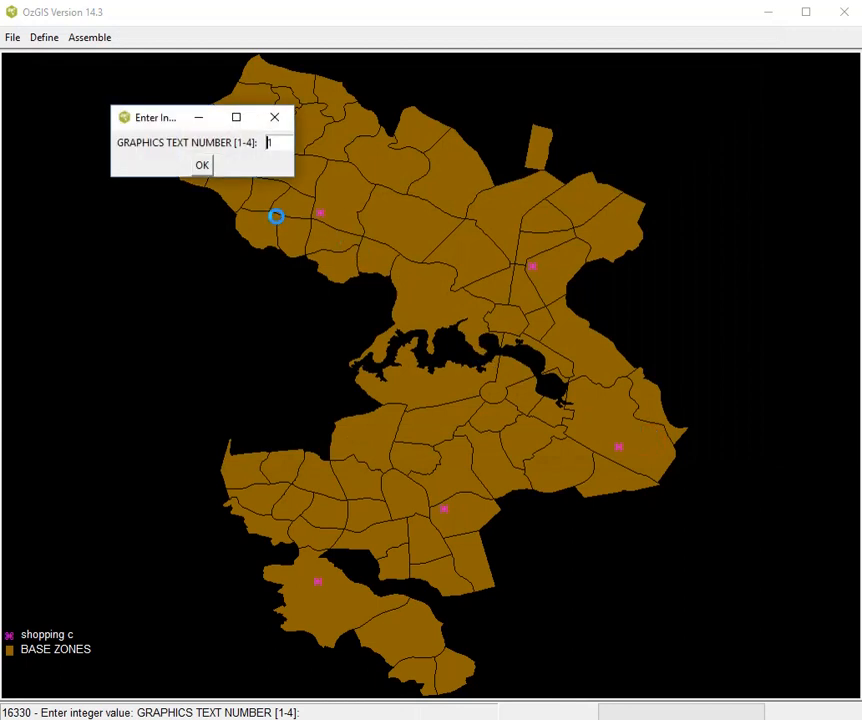
key(Delete)
text(2)
key(Return)
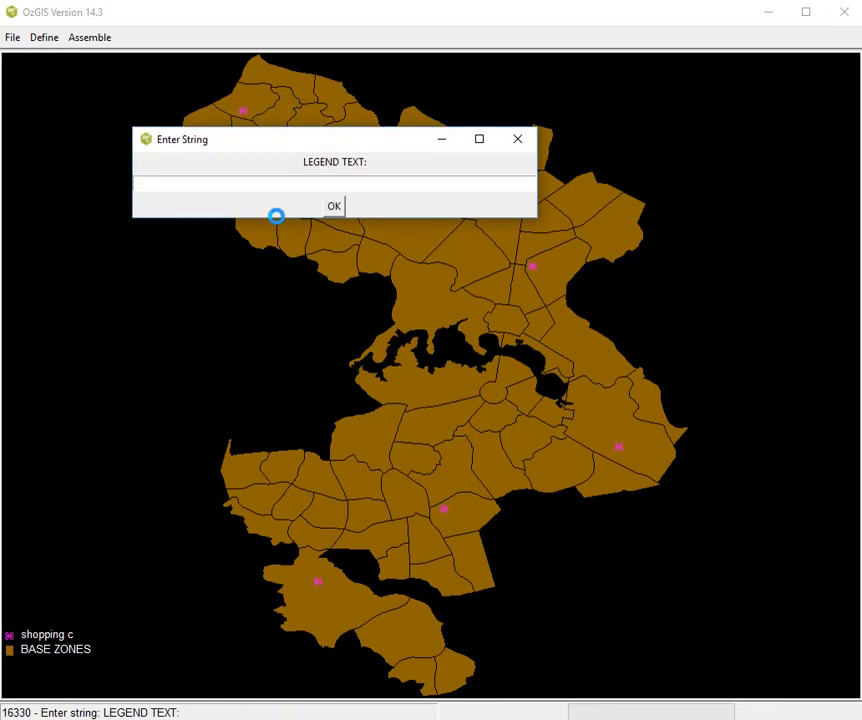
text(shops)
key(Return)
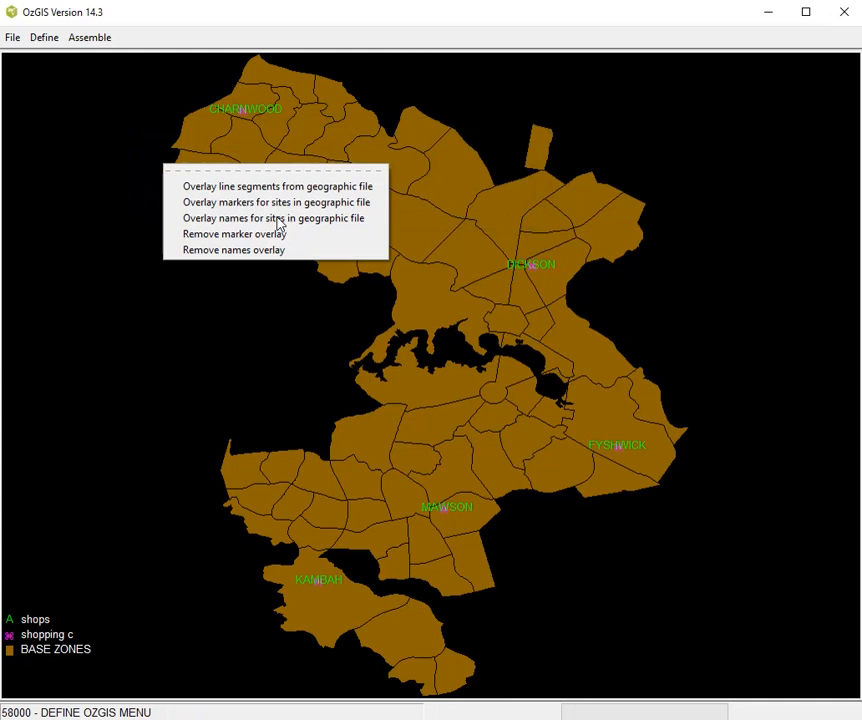
click(234, 312)
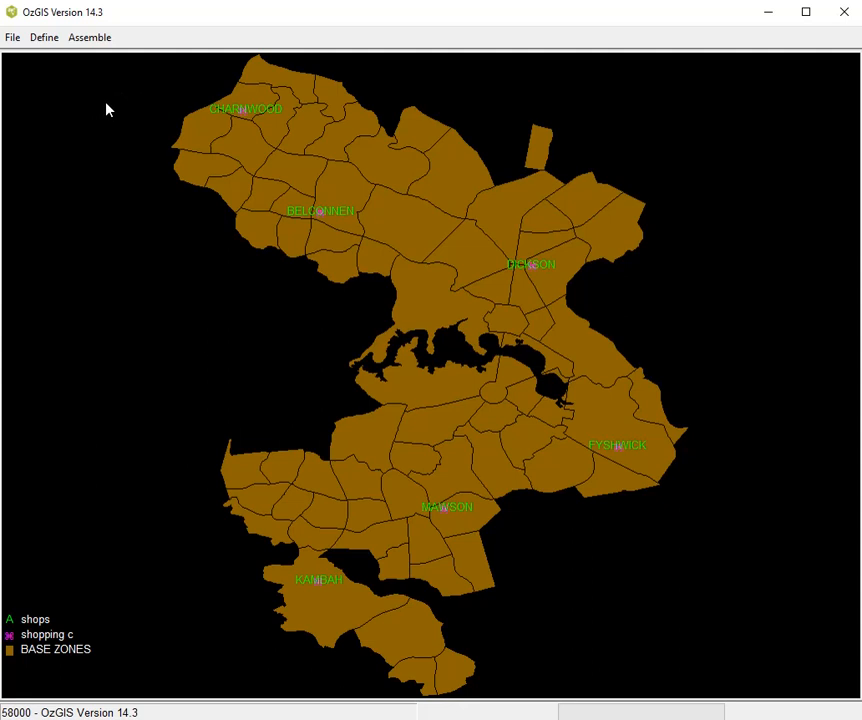
- Add a new site named "aa" by cursor position at the Belconnen shopping centre
click(46, 40)
click(52, 71)
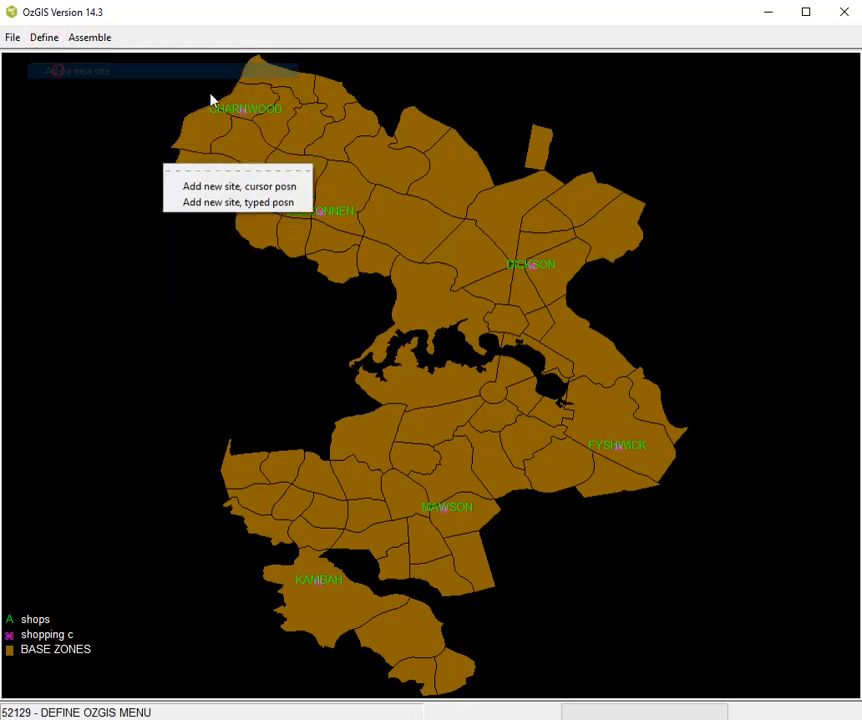
click(228, 187)
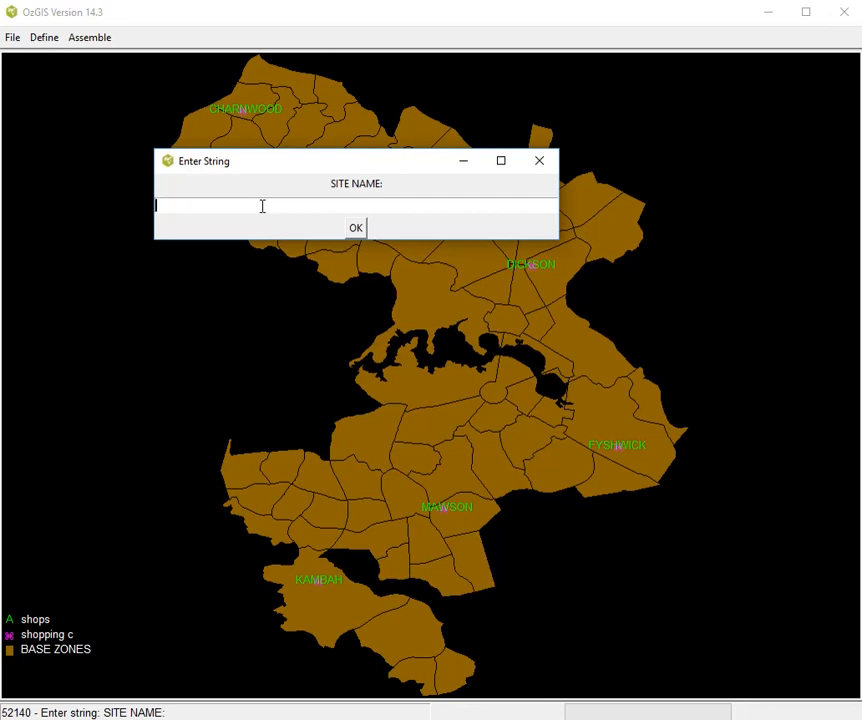
text(aa)
click(350, 228)
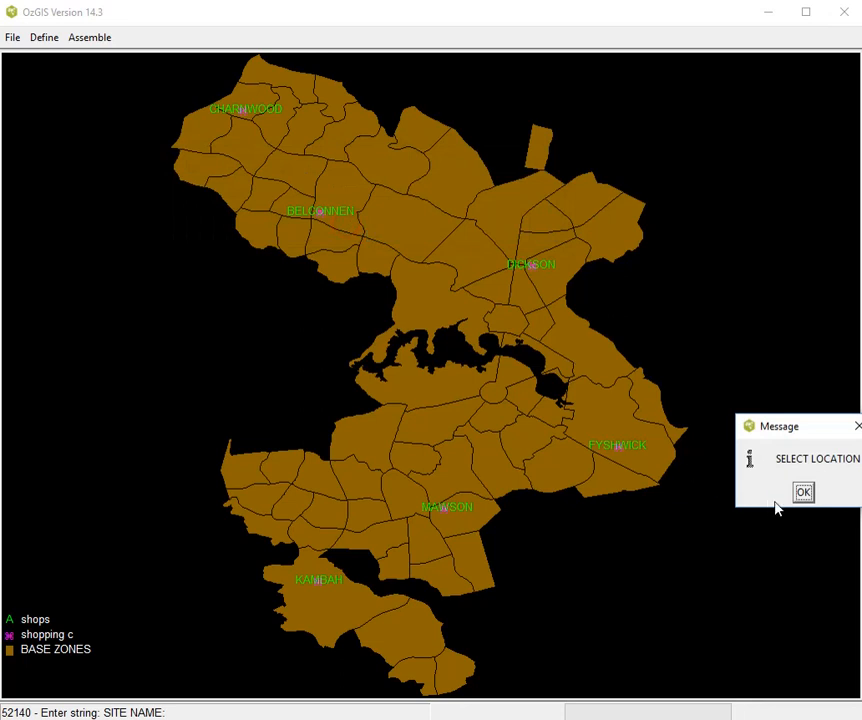
click(802, 494)
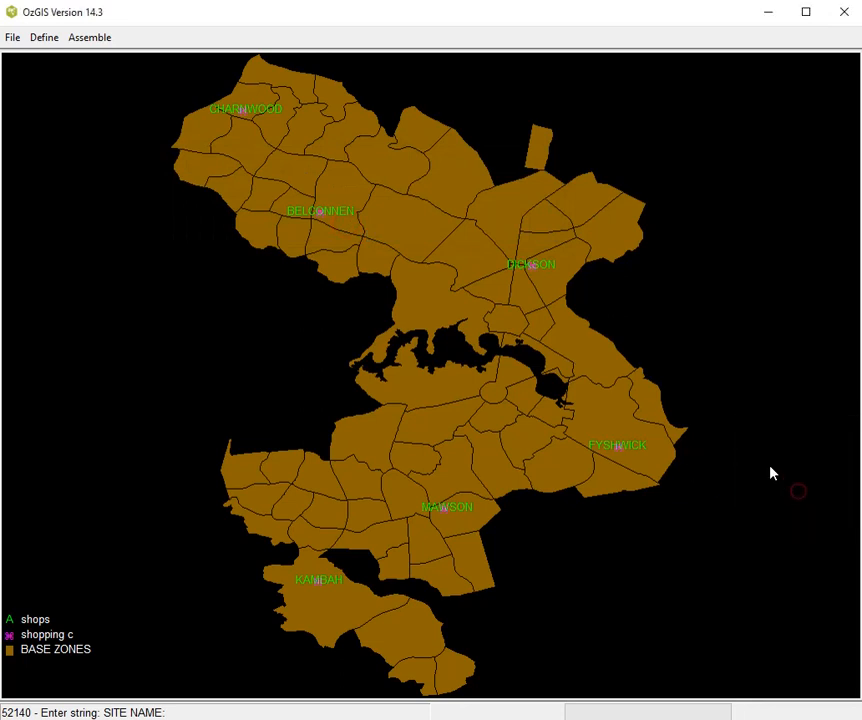
click(322, 218)
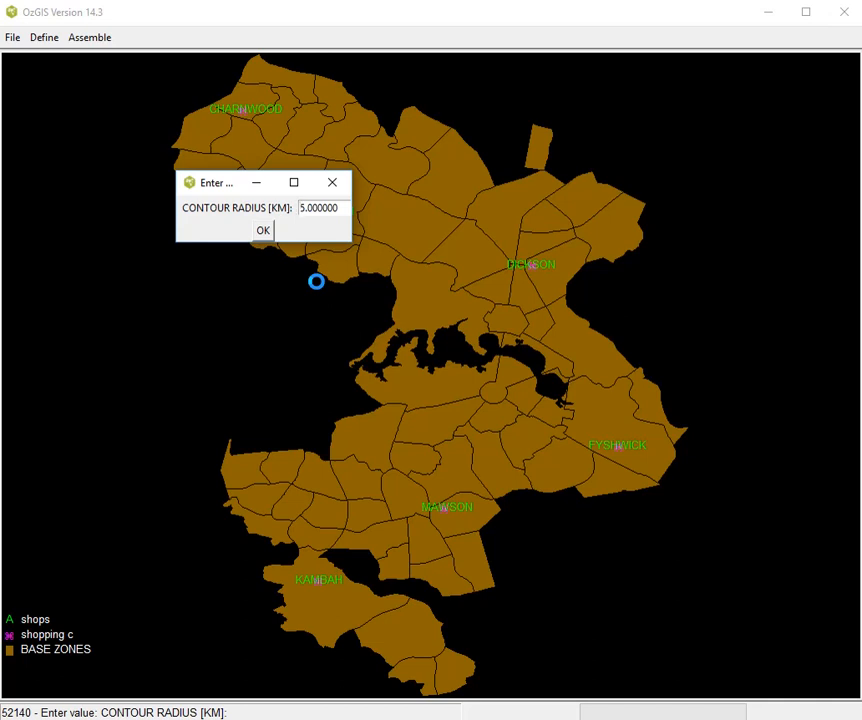
- Give site aa a single contour with a radius of 2 km and a weight of 0.8
key(Delete)
key(Delete)
text(2)
key(Return)
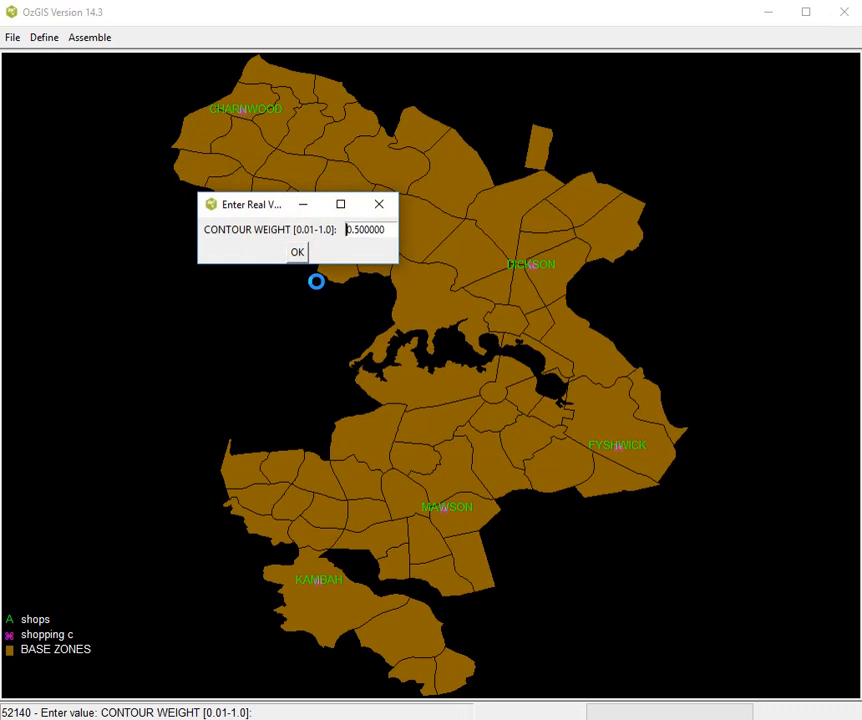
key(Delete)
key(Delete)
key(Delete)
text(.8)
key(Return)
click(302, 320)
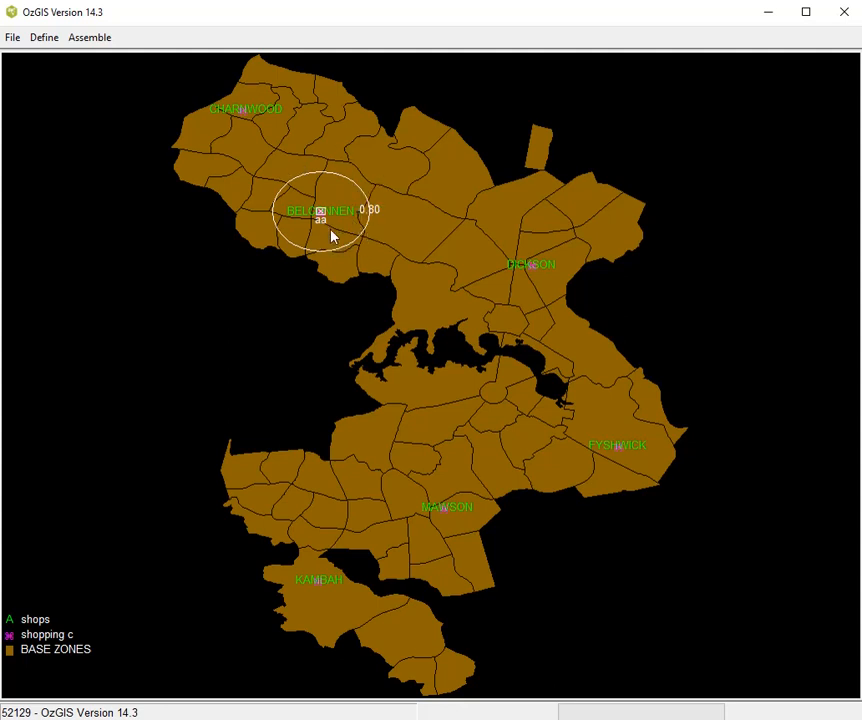
- Add a site named "bb" by cursor position at Mawson with a 5 km contour radius and a contour weight of 0.5
click(46, 38)
click(58, 72)
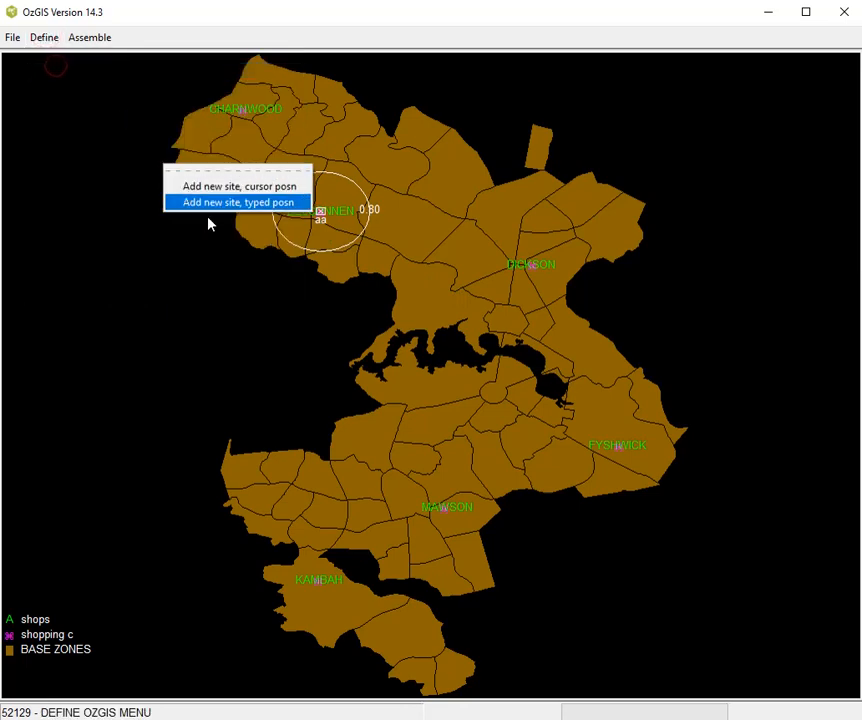
click(236, 187)
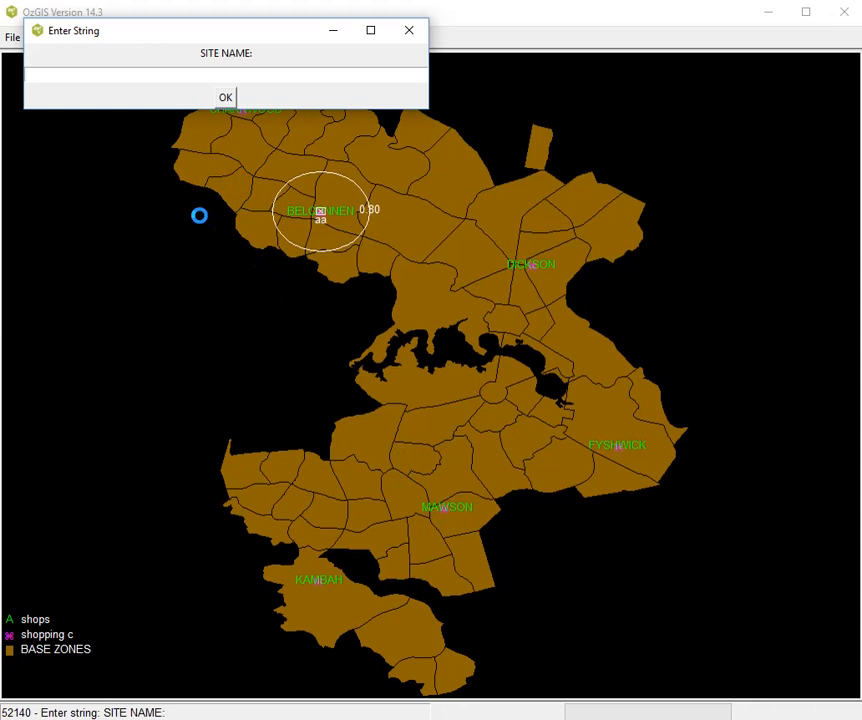
text(bb)
click(224, 100)
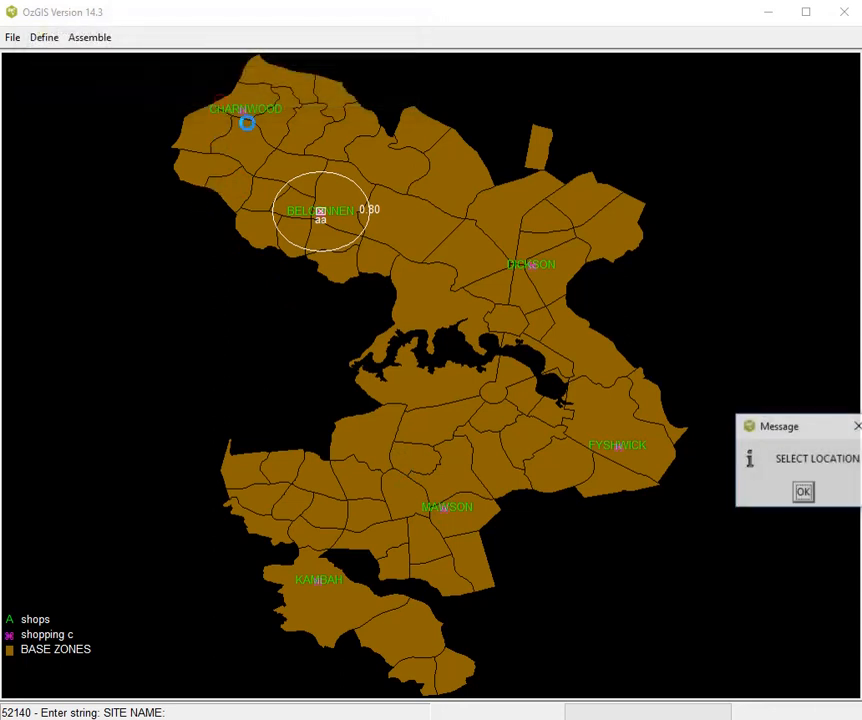
click(804, 492)
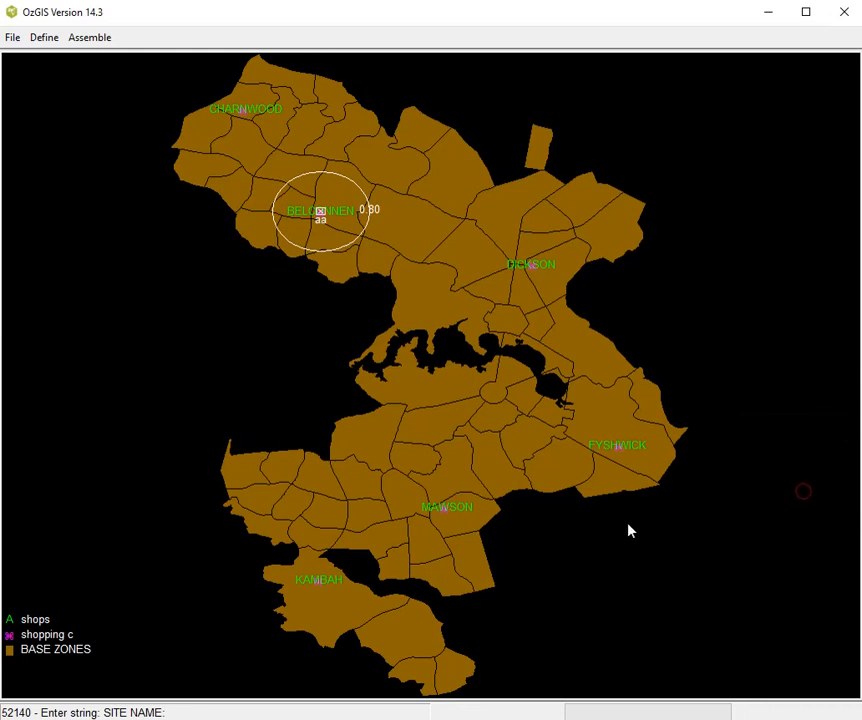
click(447, 514)
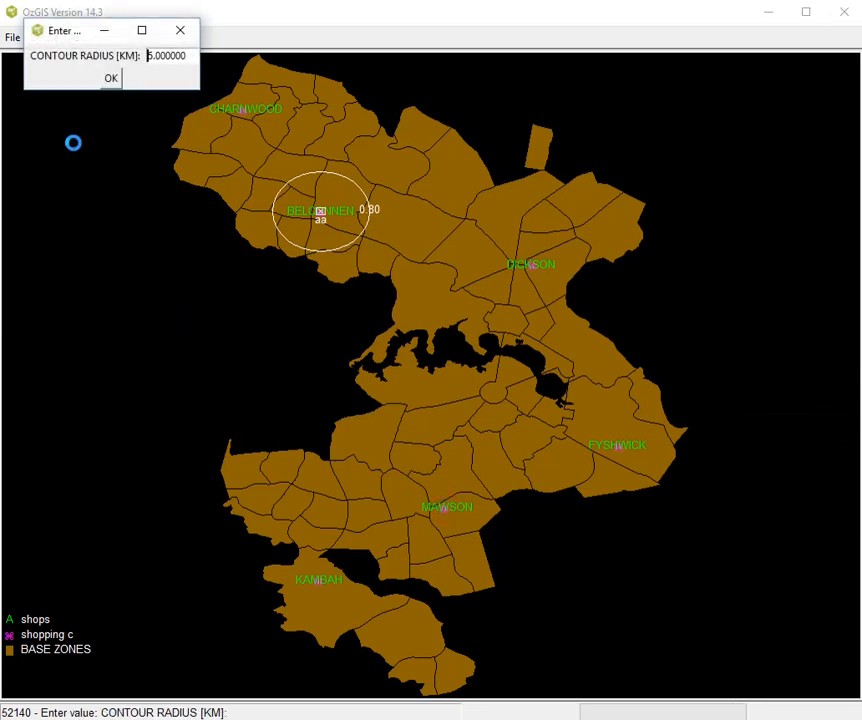
click(112, 80)
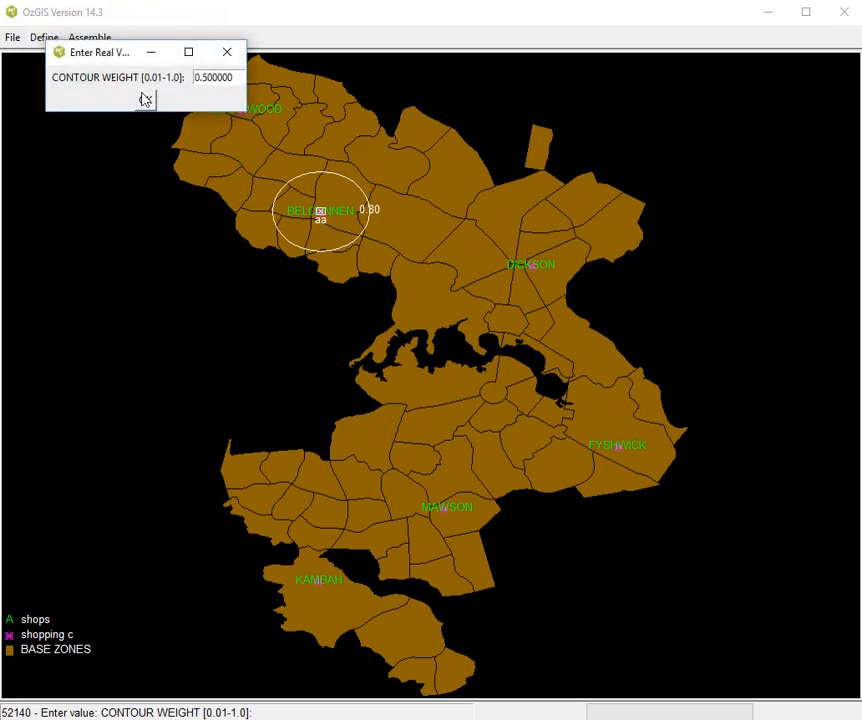
click(145, 99)
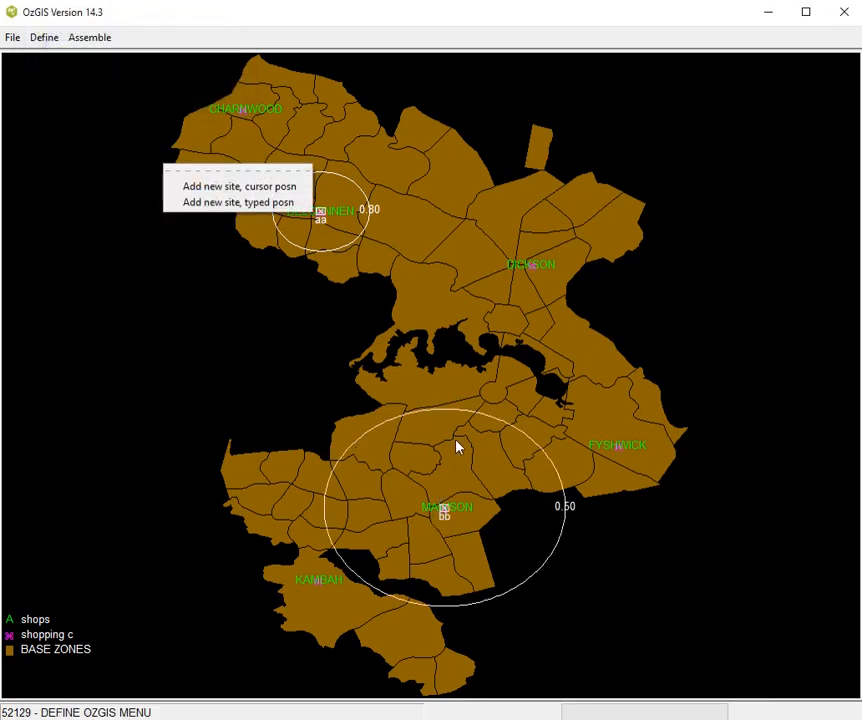
- Add a site named "cc" by cursor position at Dickson with a contour smaller than site bb's and a weight of 0.6
click(285, 186)
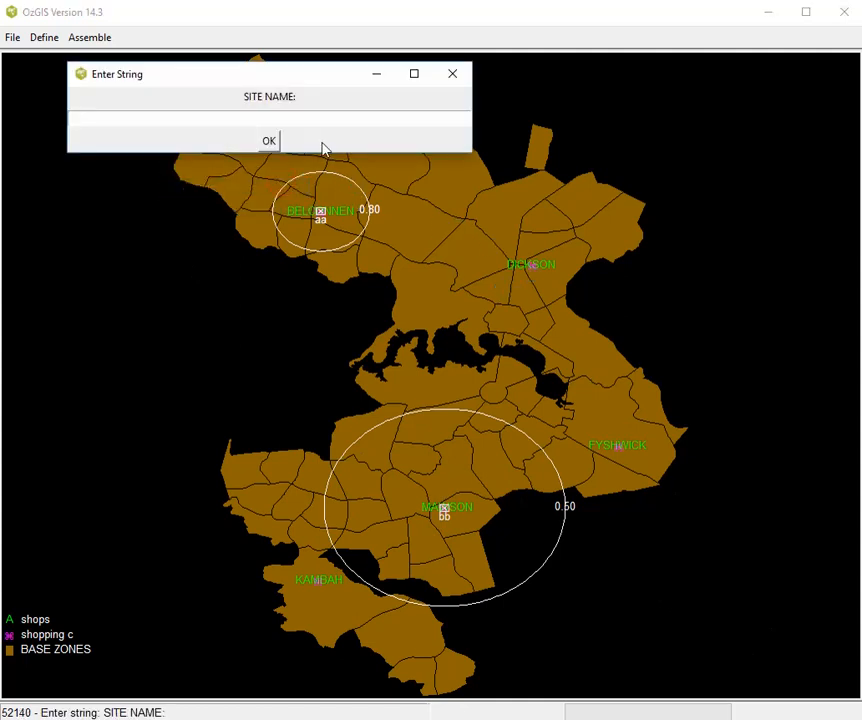
text(cc)
click(278, 139)
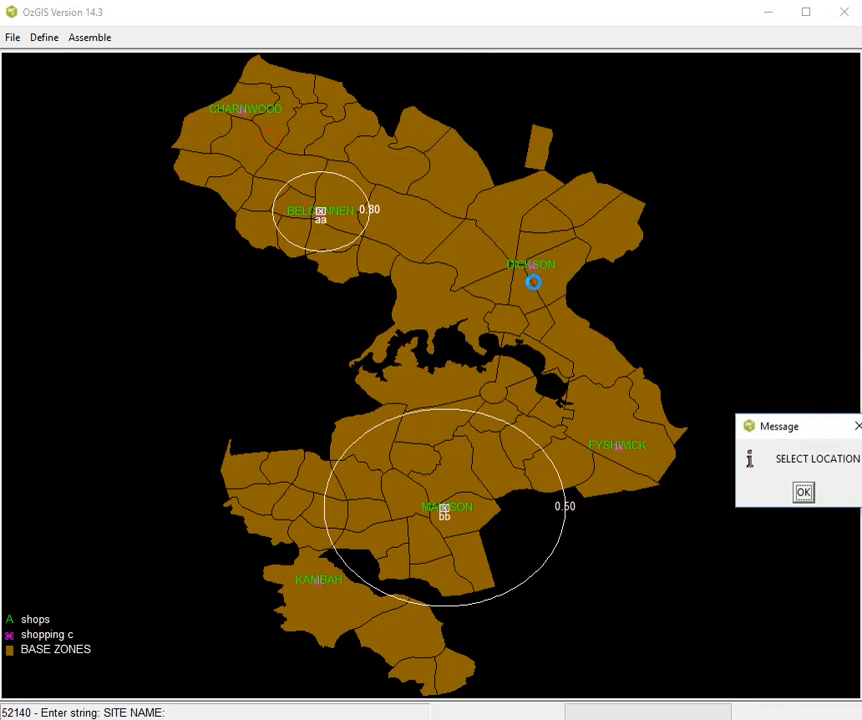
click(801, 492)
click(545, 288)
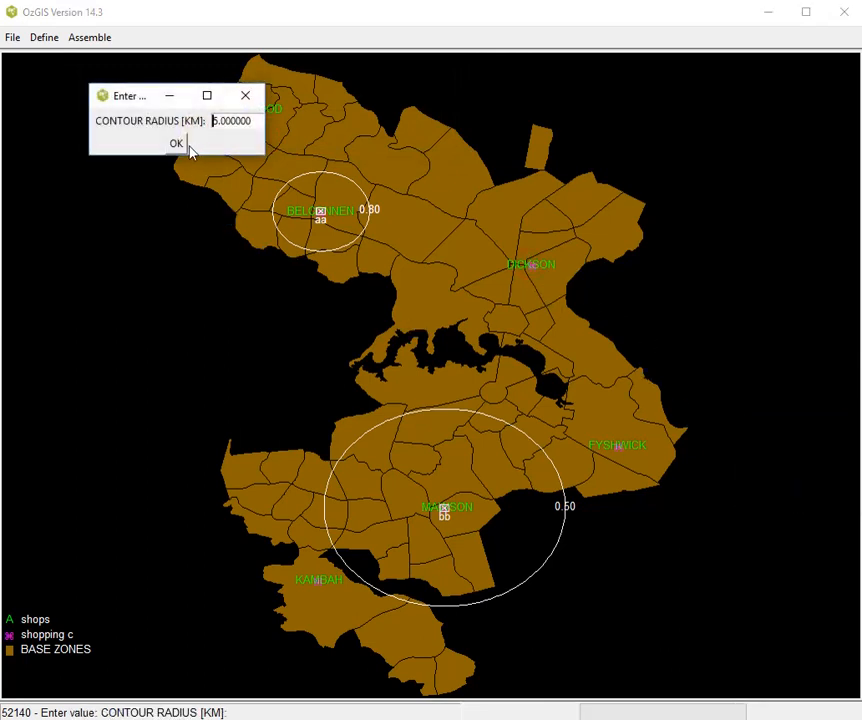
key(Delete)
key(Delete)
click(176, 144)
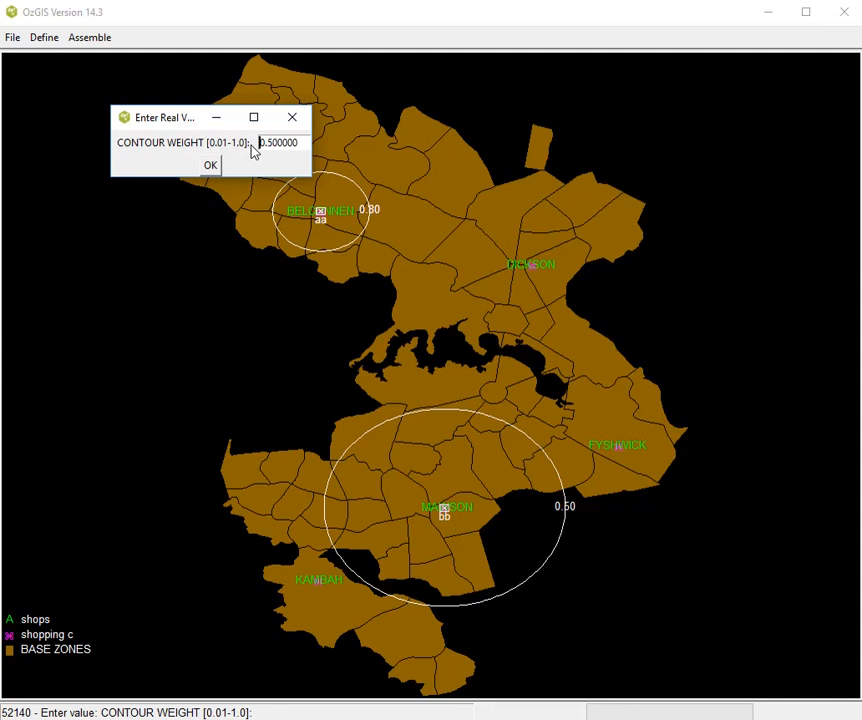
click(210, 166)
click(682, 336)
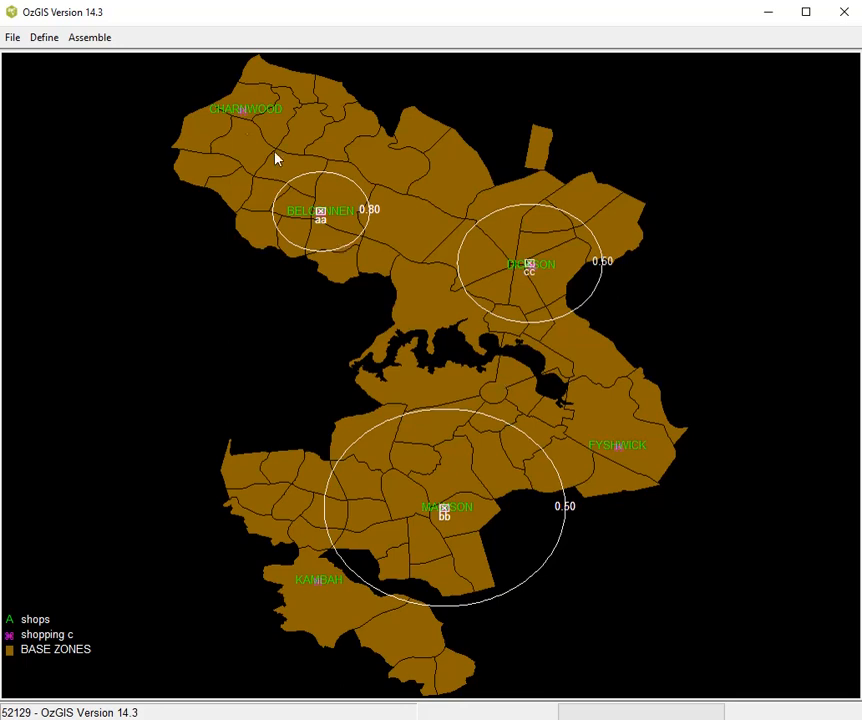
- Add a second circular contour to site aa with a radius of 4 km and a weight of 0.5
click(46, 38)
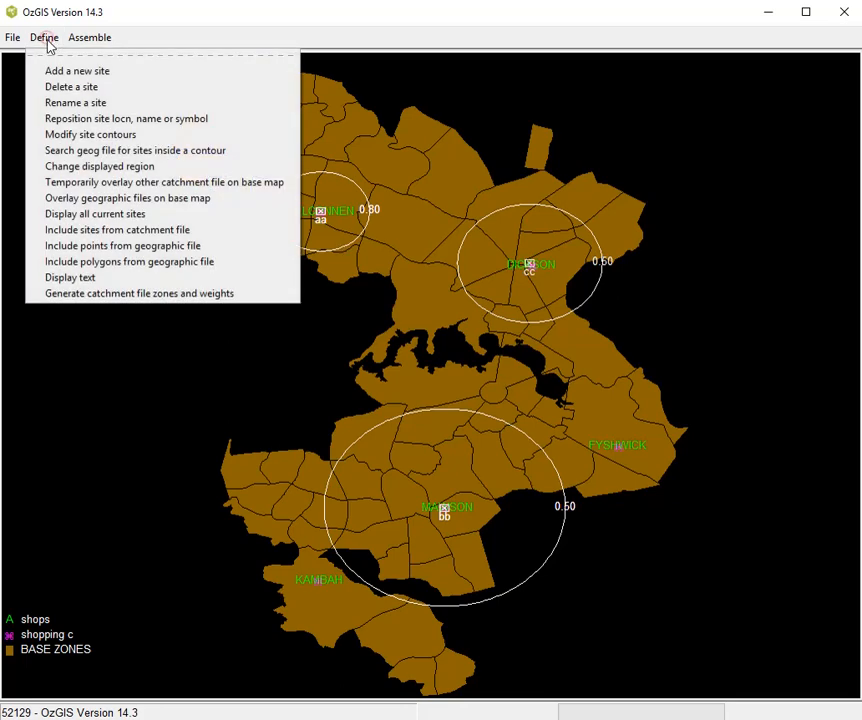
click(72, 135)
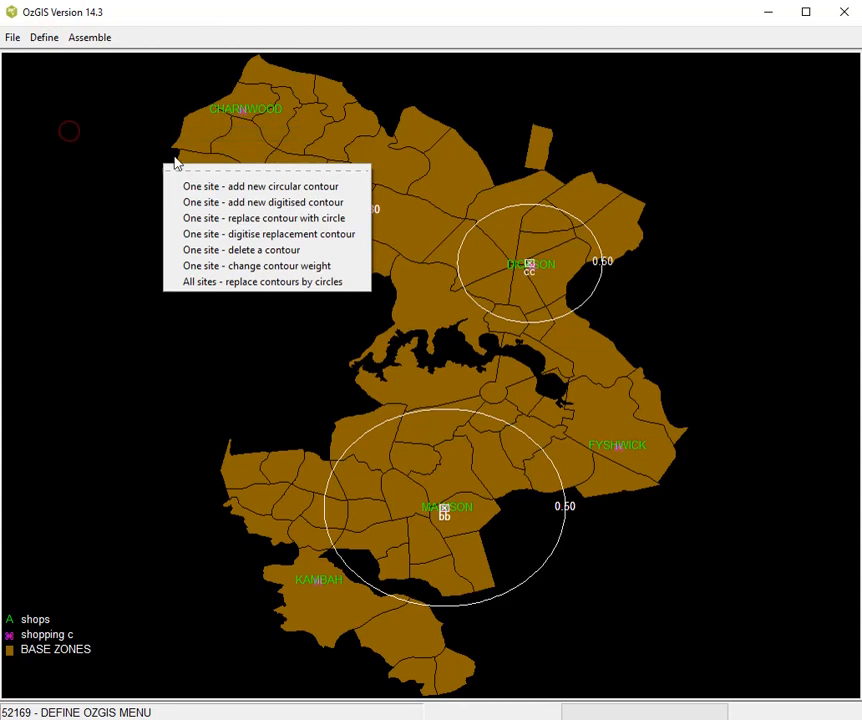
click(260, 187)
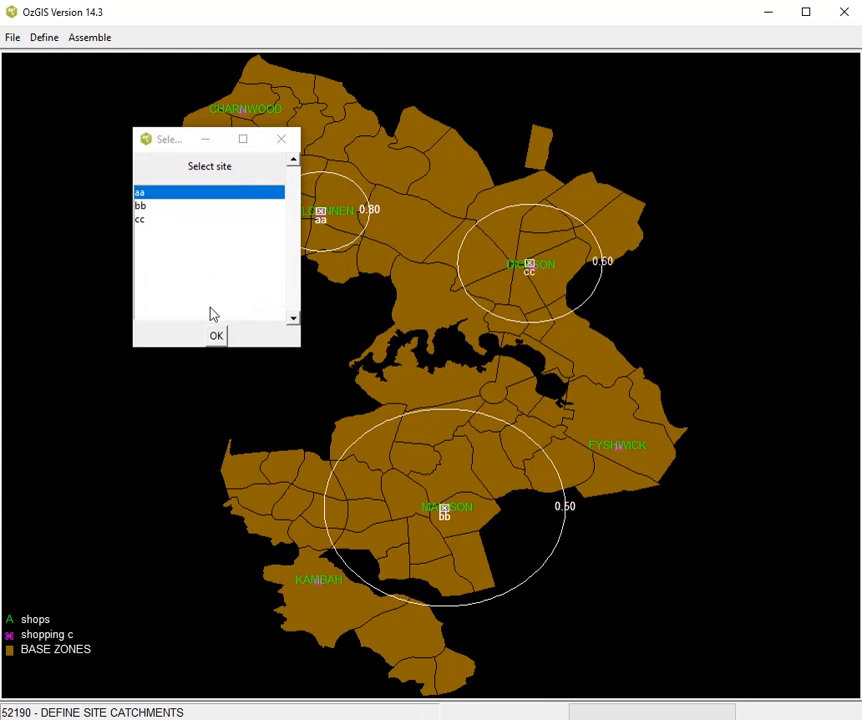
click(217, 336)
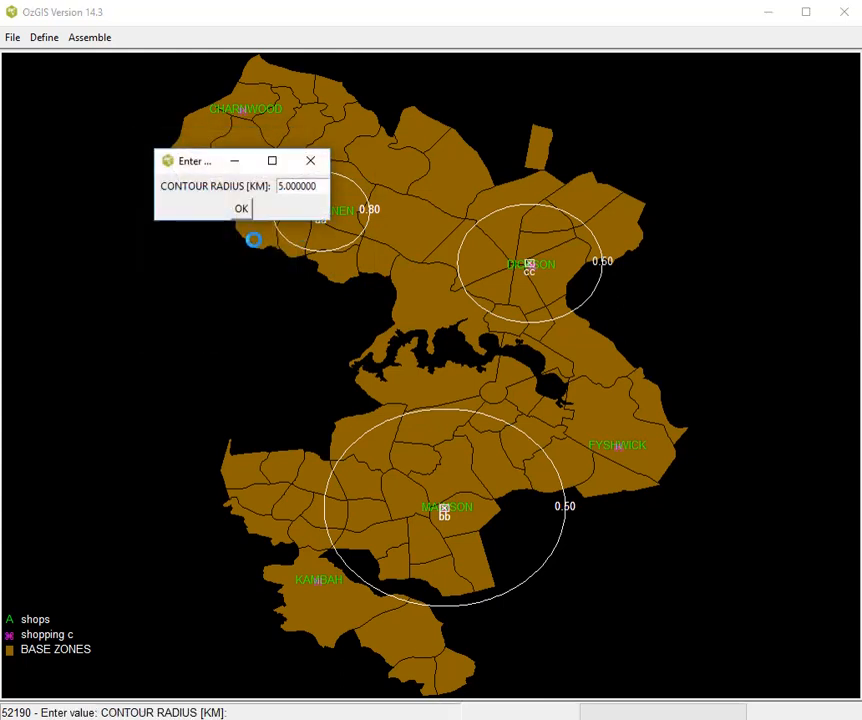
text(4)
key(Delete)
key(Return)
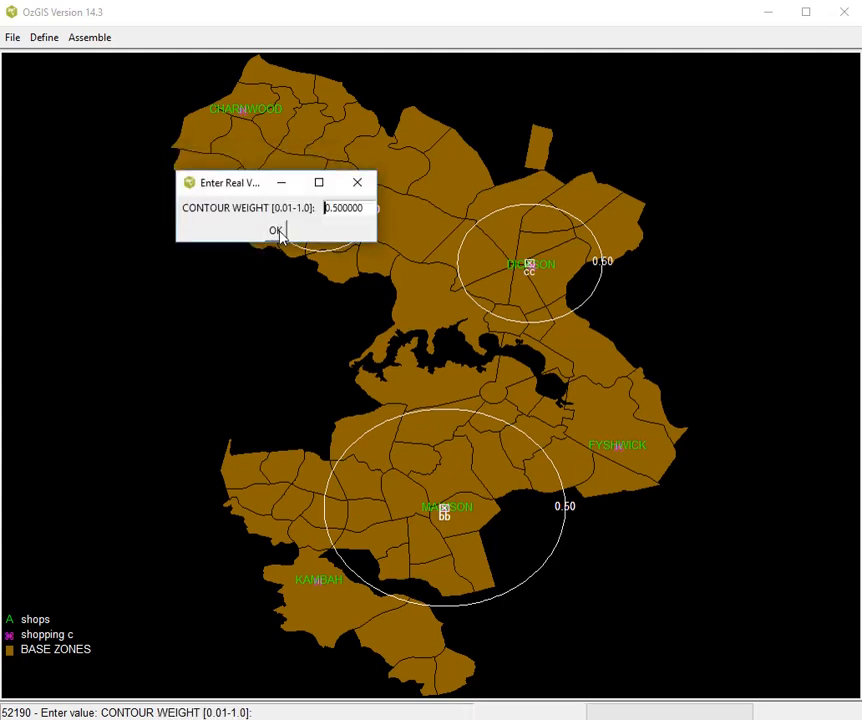
click(279, 234)
click(211, 336)
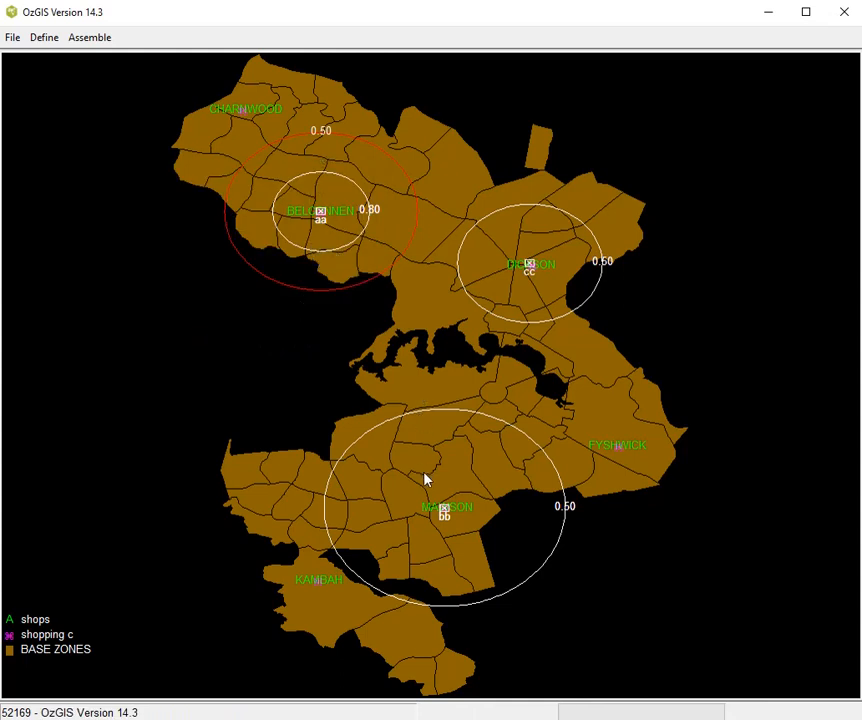
- Digitise a new contour for site bb around Mawson, inside its existing circle, and give it a weight of 0.9
click(38, 38)
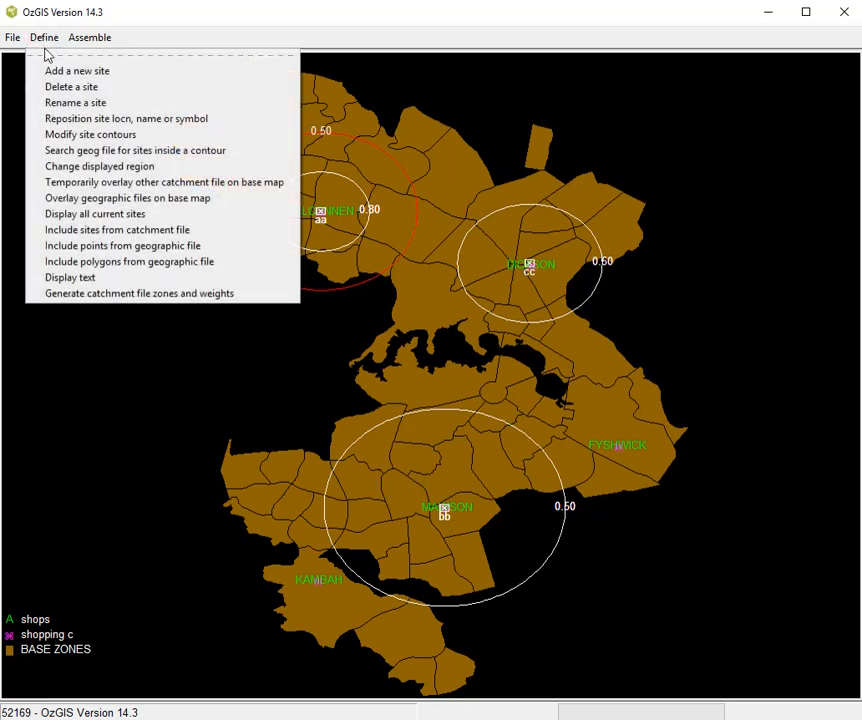
click(68, 136)
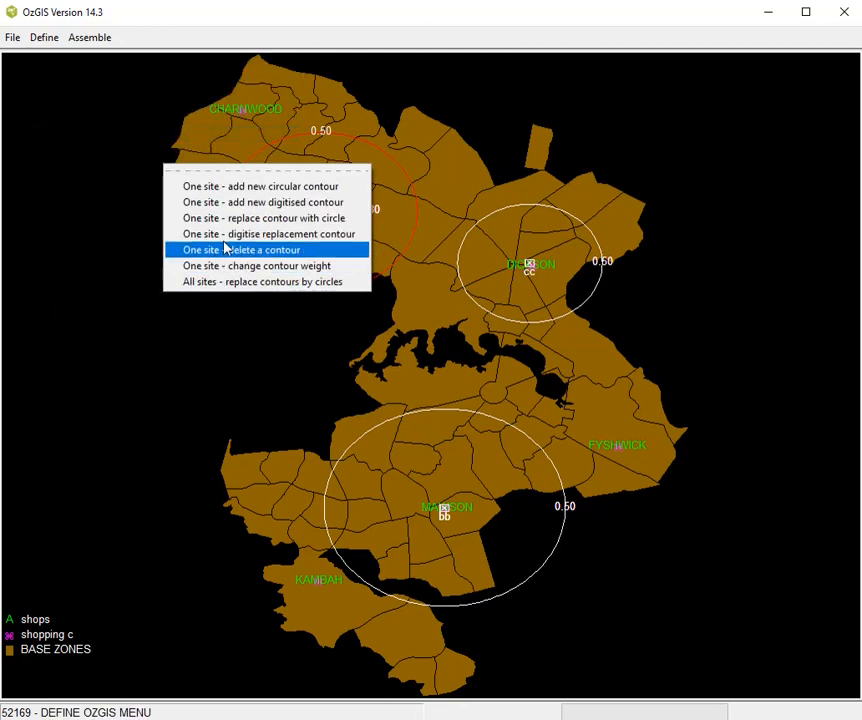
click(250, 204)
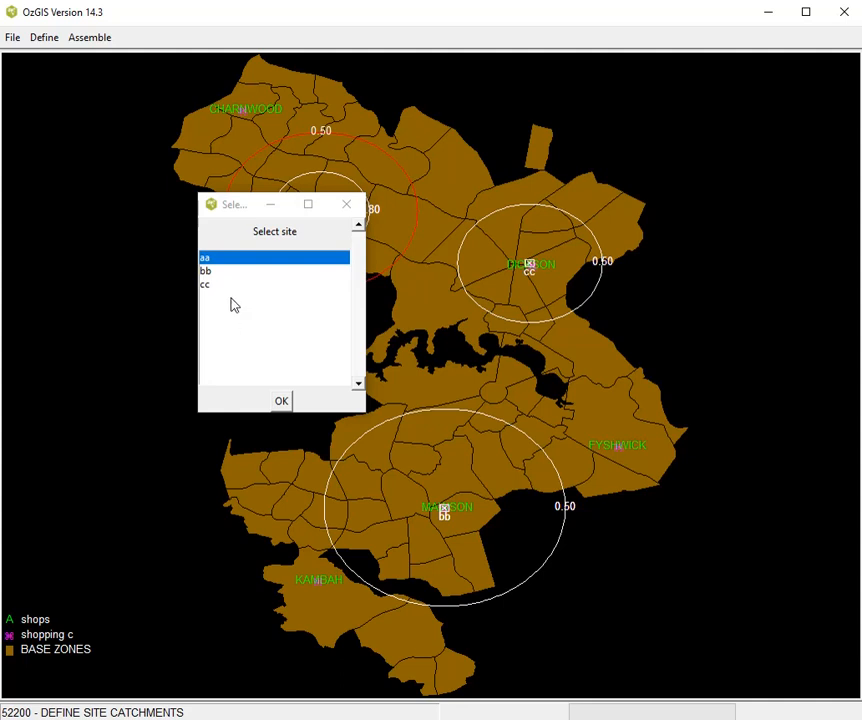
double_click(206, 271)
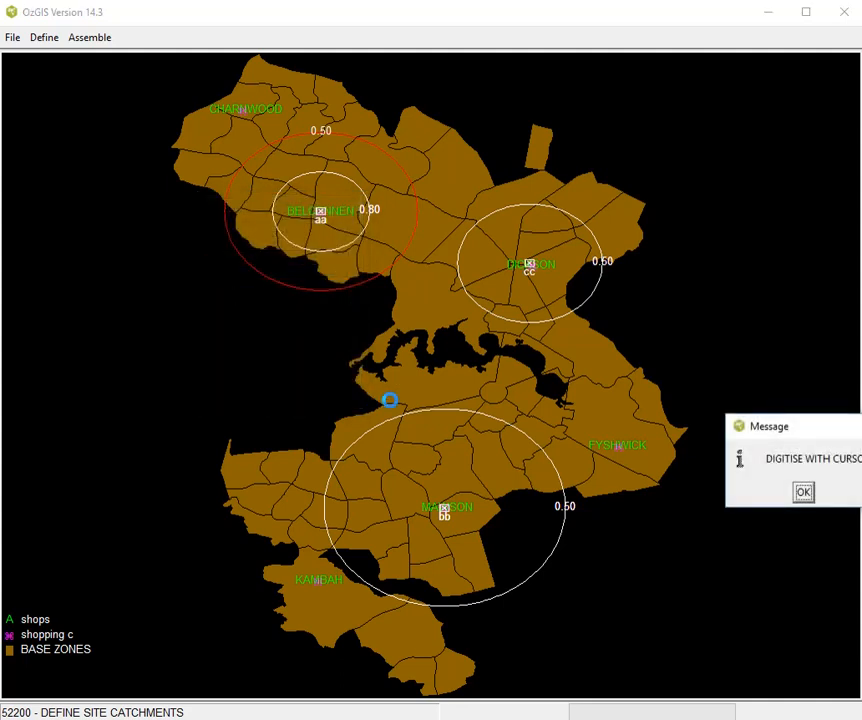
click(804, 492)
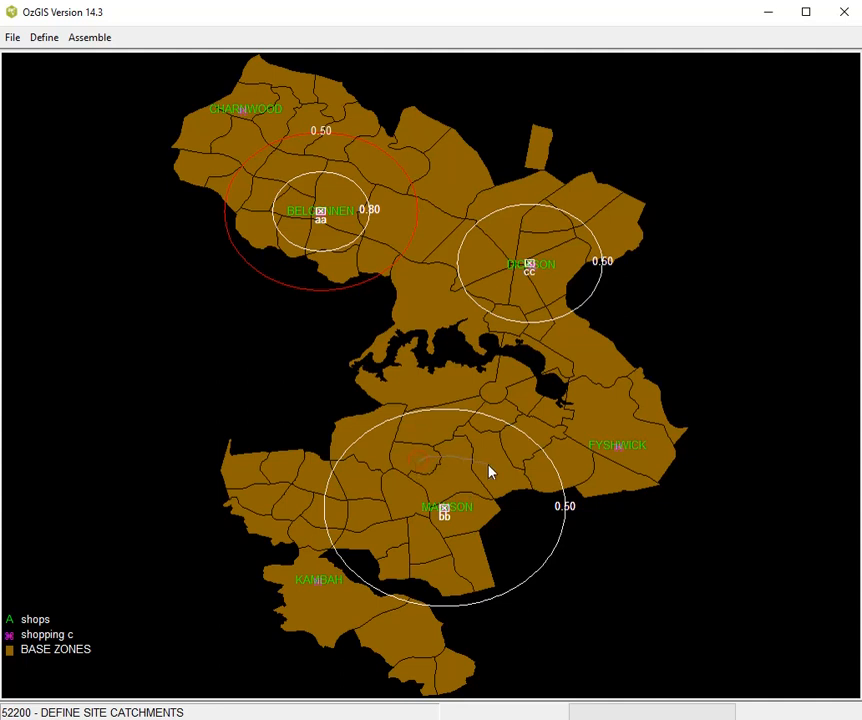
click(406, 477)
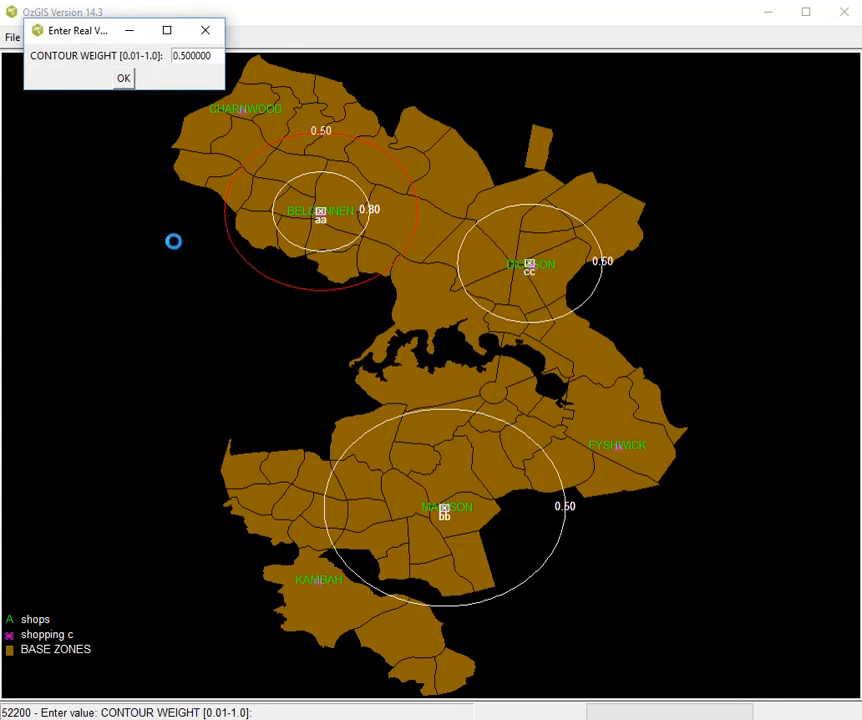
key(Delete)
key(Delete)
text(..9)
click(130, 82)
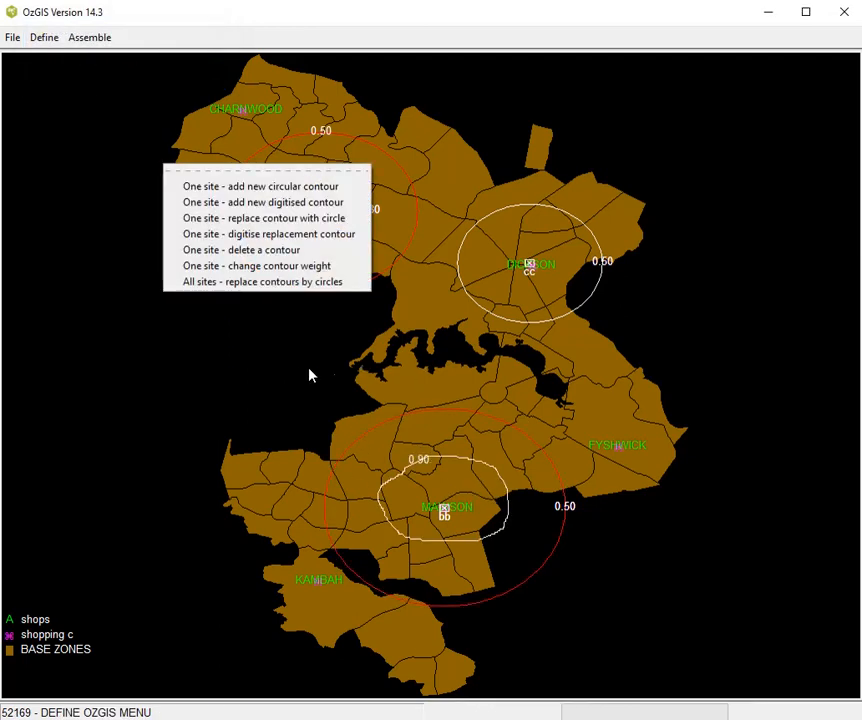
click(267, 371)
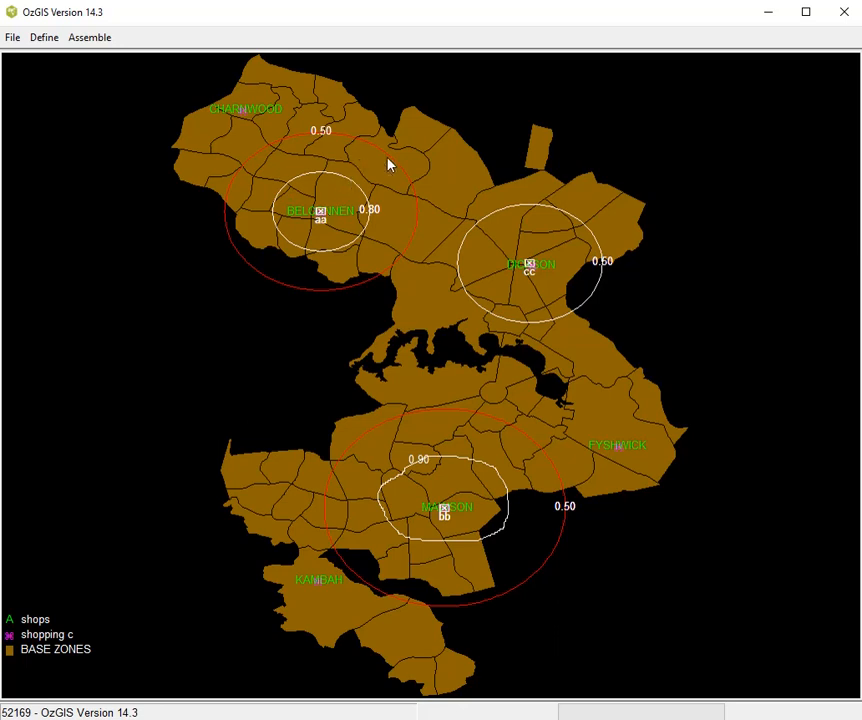
- Overlay the zone names from Canberra1981LocalGovtAreaZones.geo on the base map, using graphics text number 1 and the legend text "zones"
click(38, 37)
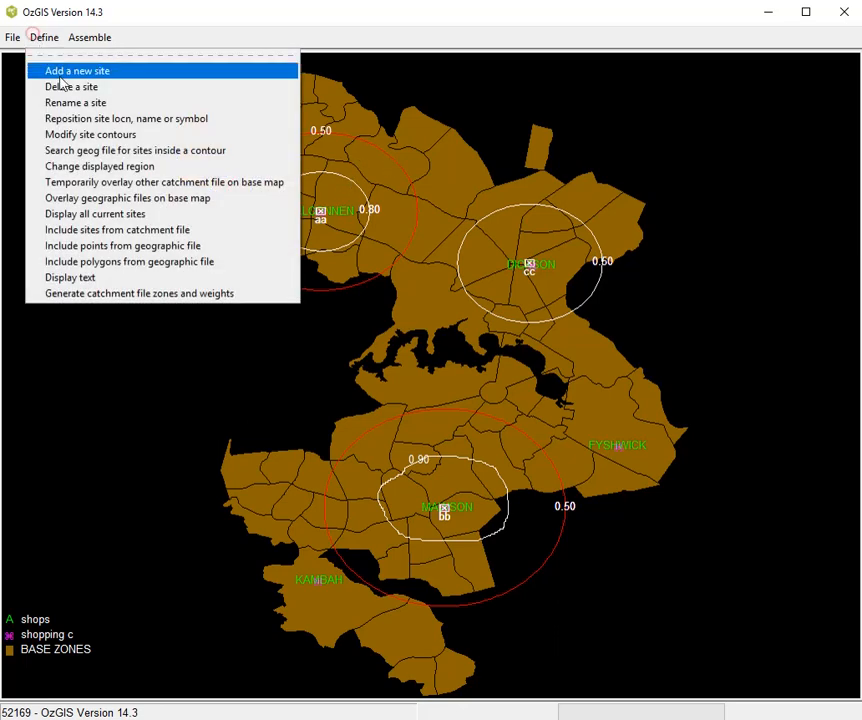
click(134, 204)
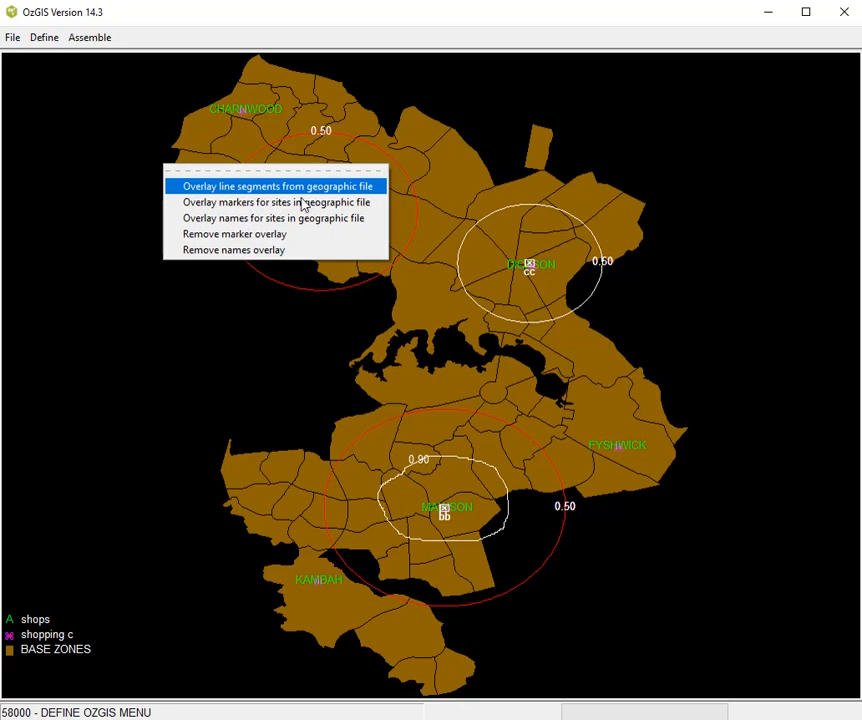
click(280, 219)
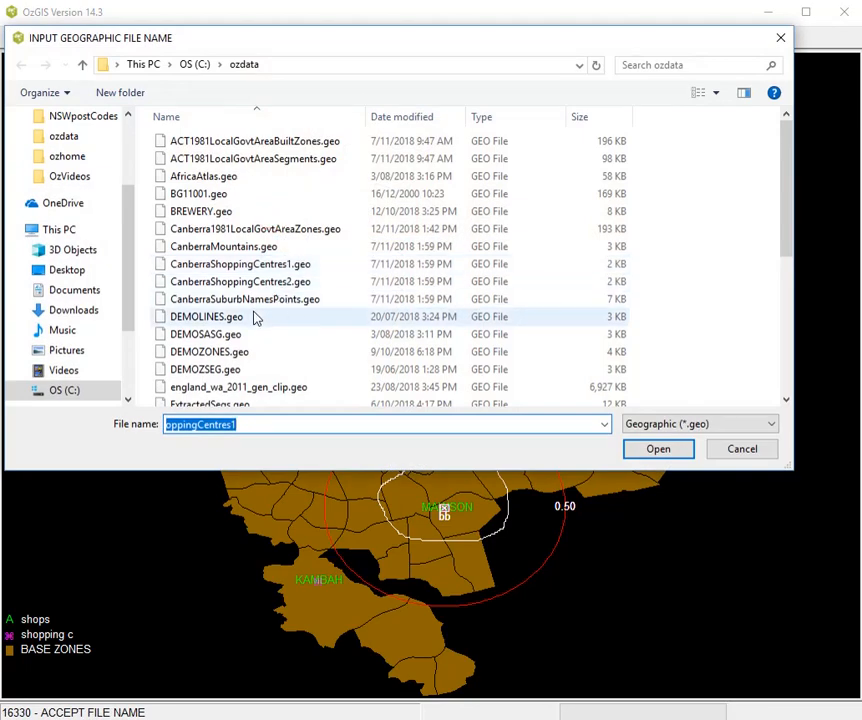
double_click(264, 231)
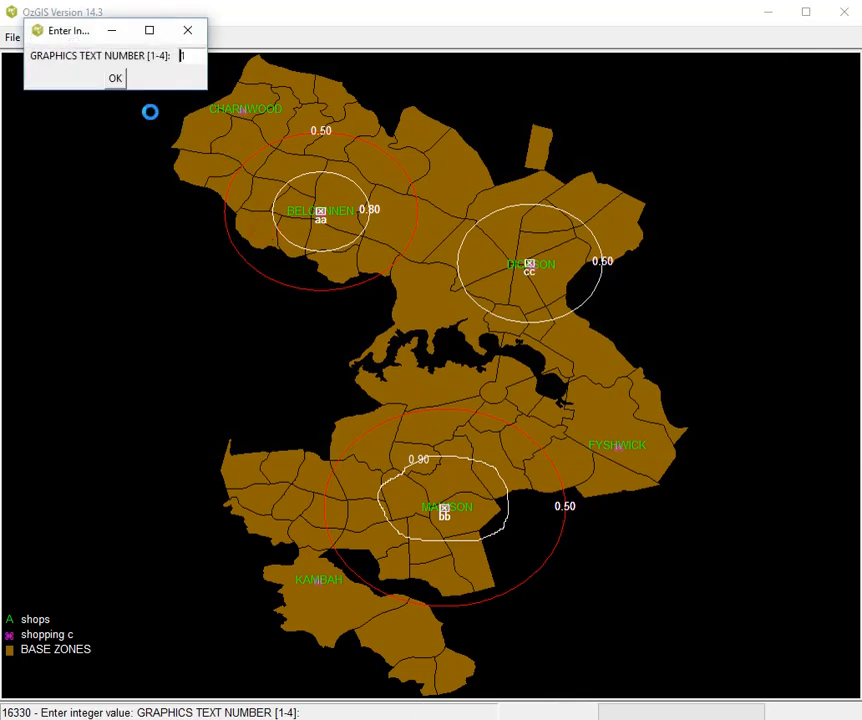
text(1)
click(116, 80)
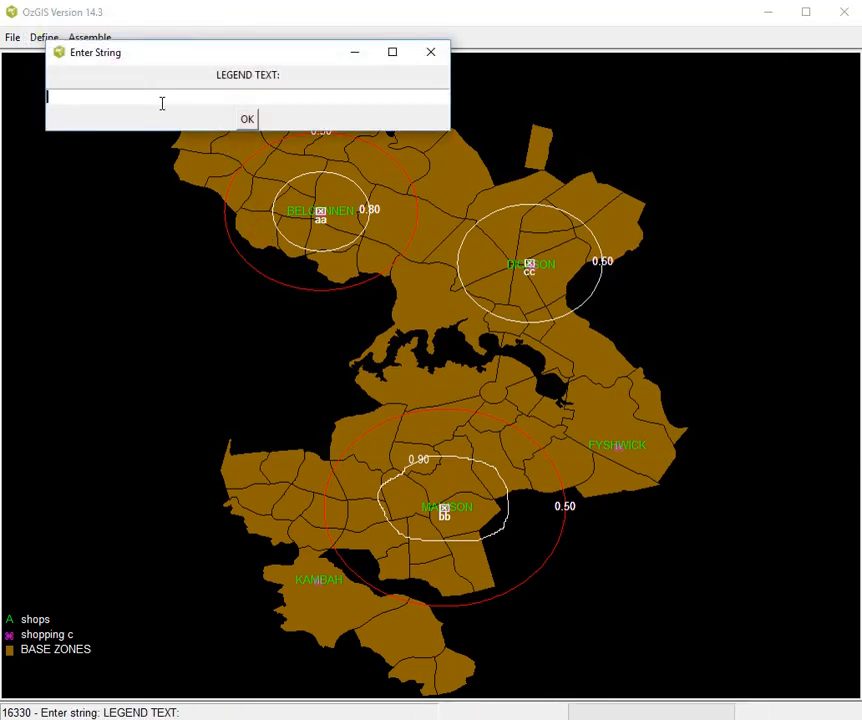
text(zones)
key(Return)
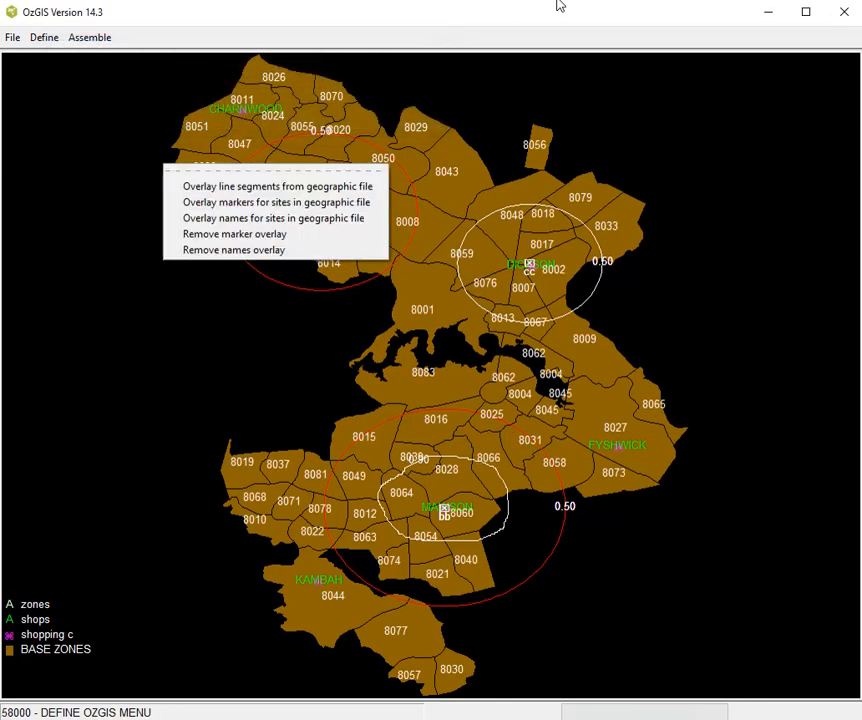
click(228, 323)
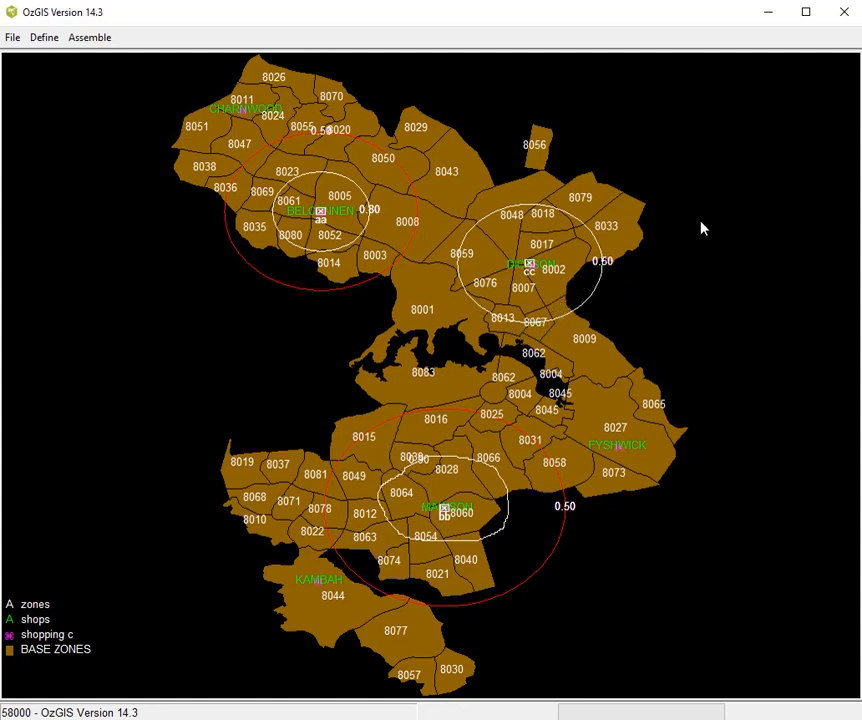
- Generate the catchment file zones and weights from the Canberra1981LocalGovtAreaZones geographic file
click(47, 40)
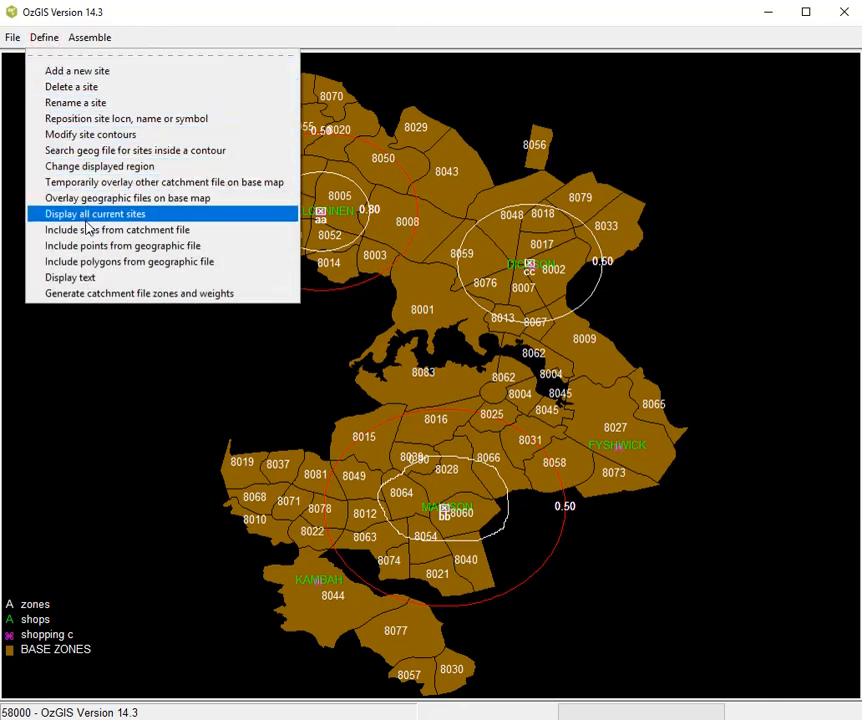
click(137, 294)
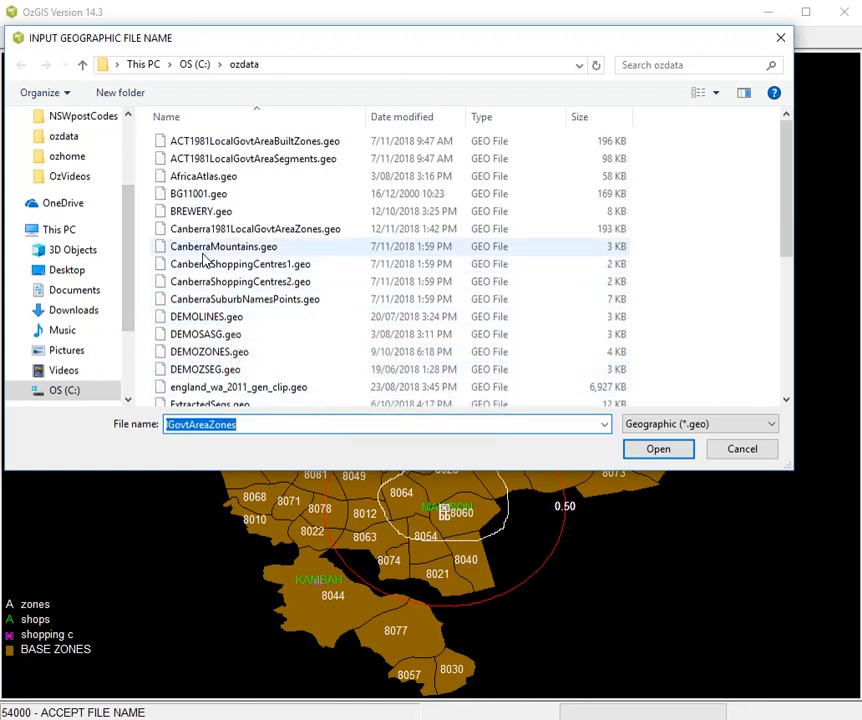
click(650, 453)
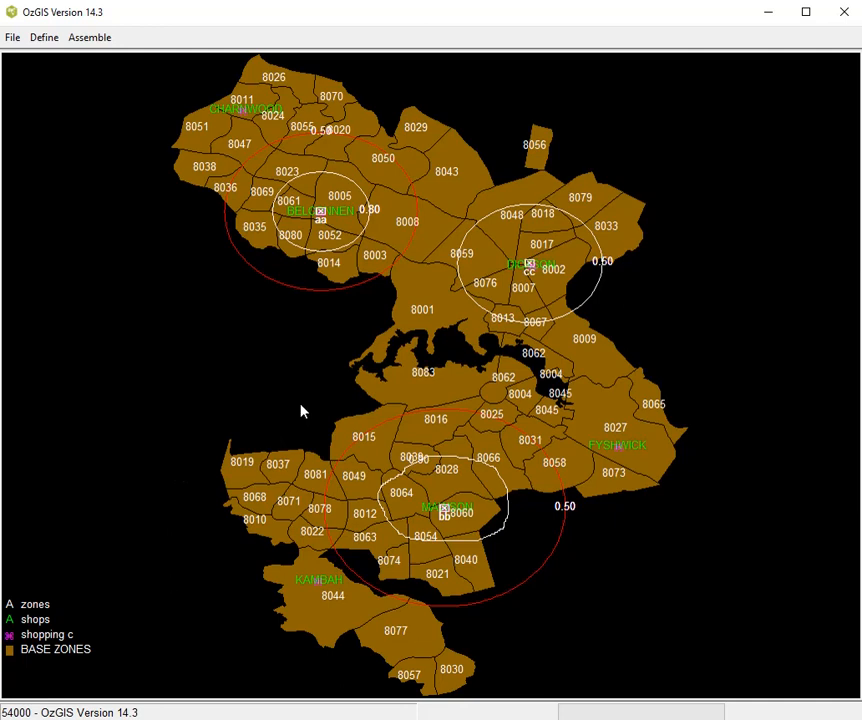
- Output the zones and weights to a combine file named "sites" with the title "canberra sites"
click(90, 38)
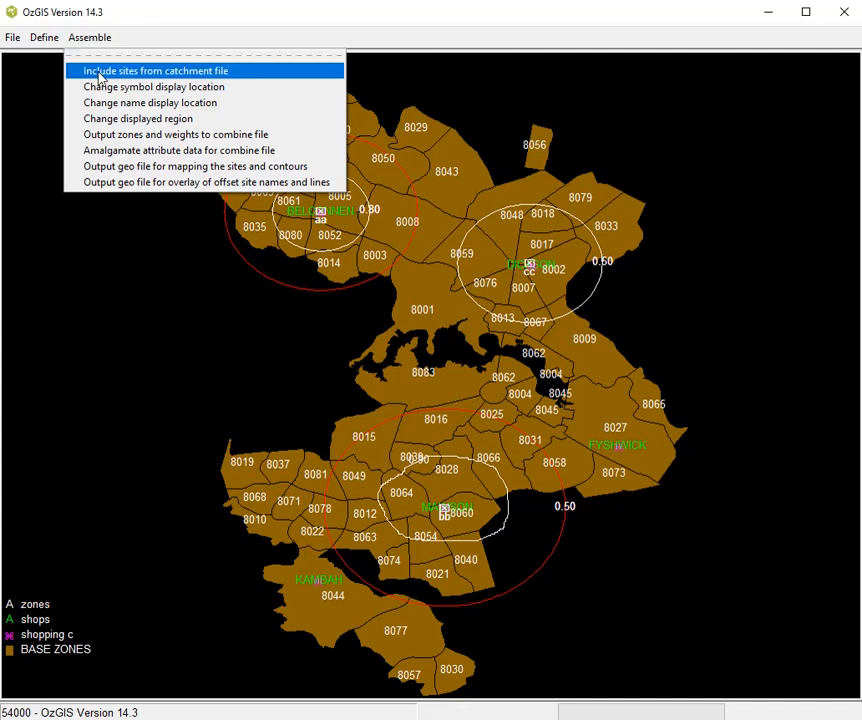
click(115, 135)
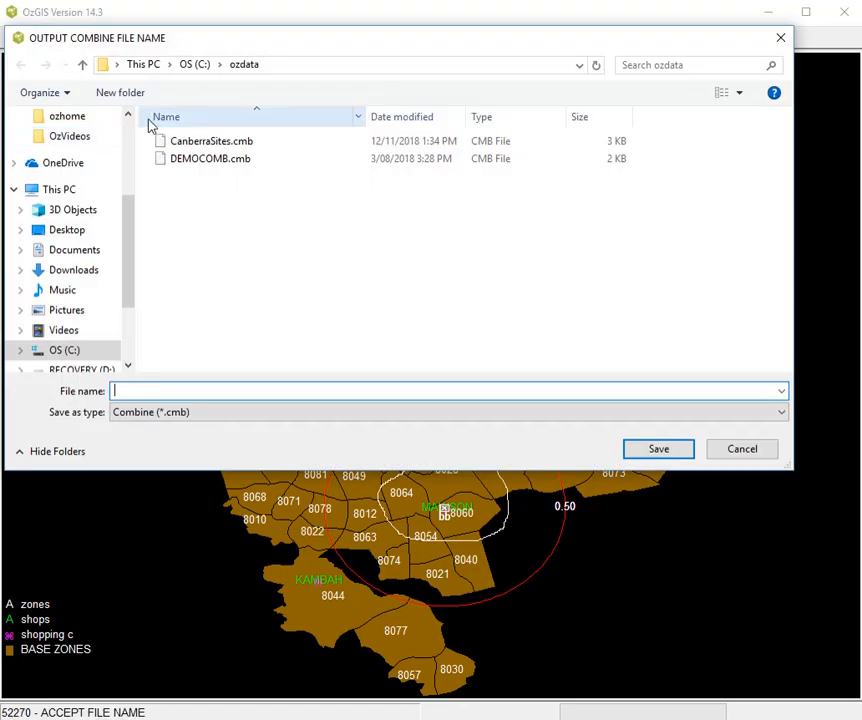
click(185, 389)
text(sites)
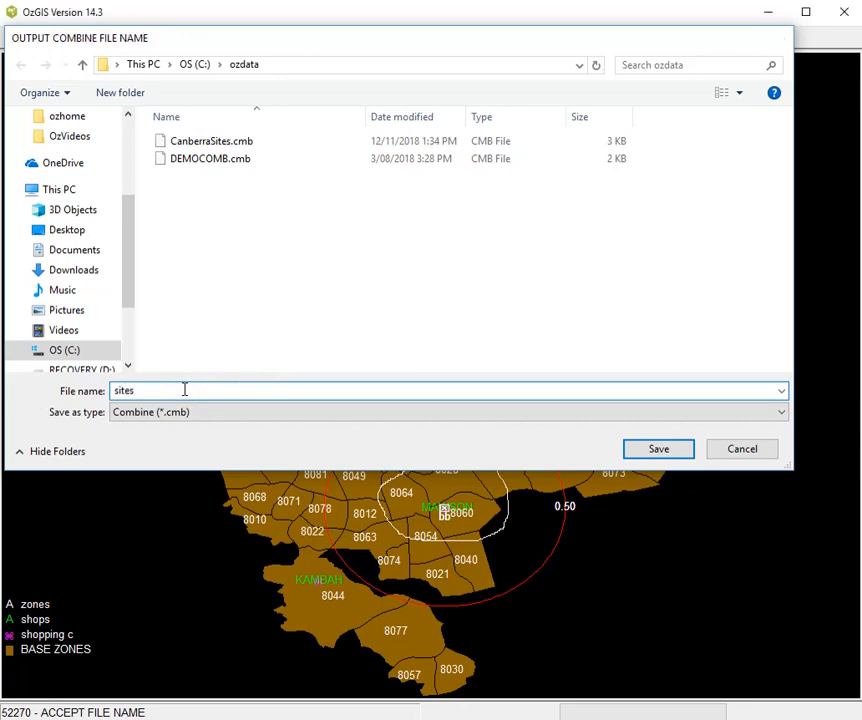
key(Return)
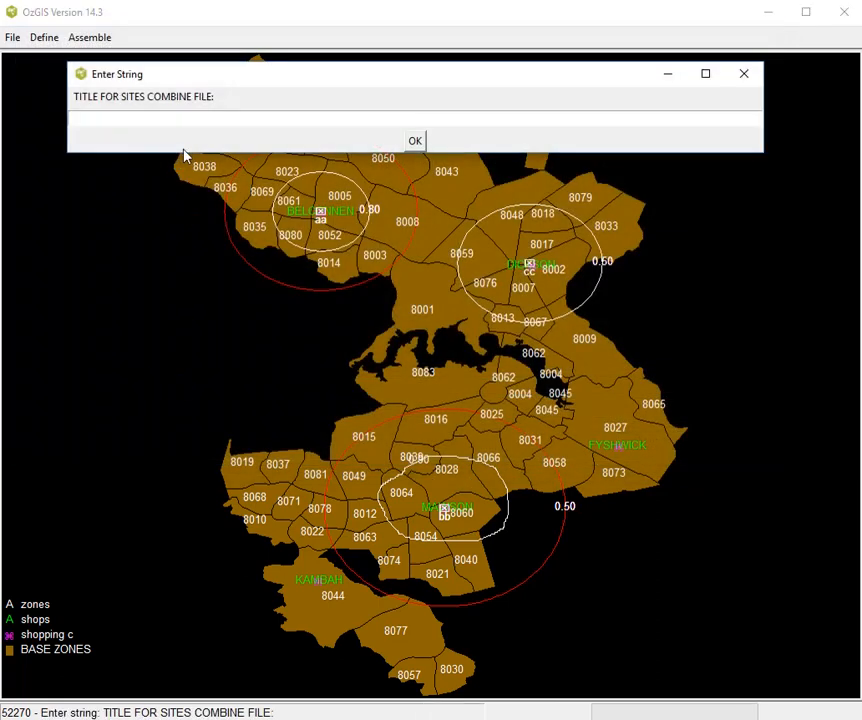
text(canberra sit)
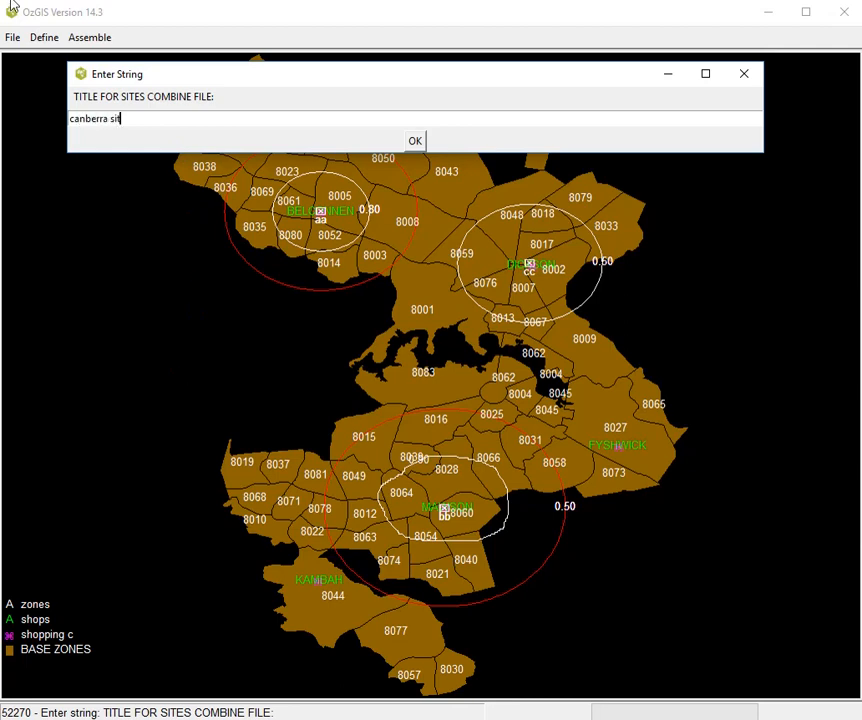
text(es)
key(Return)
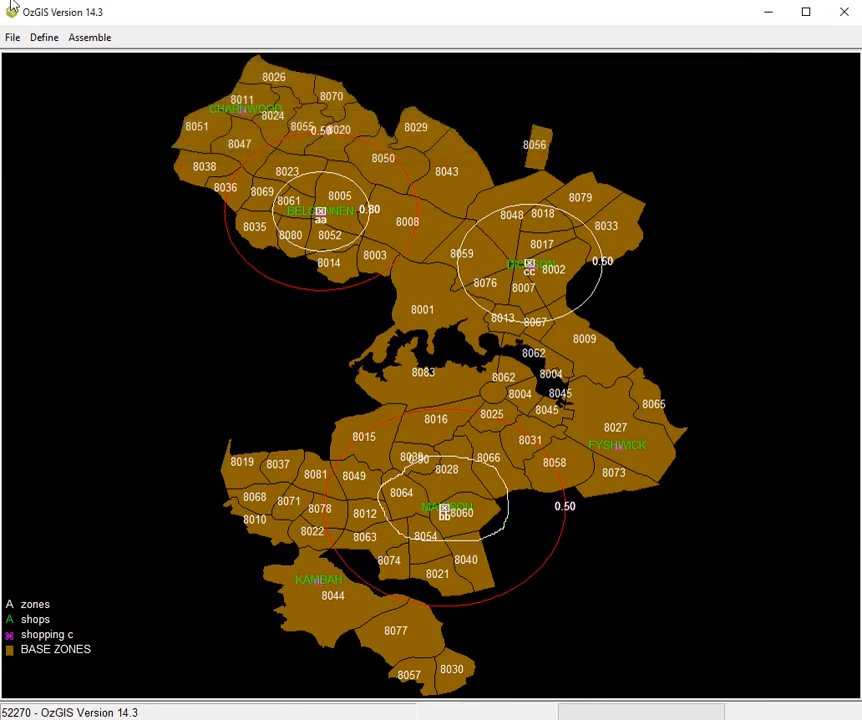
- Amalgamate ACT1981LocalGovtAreaAttributes.att using the sites.cmb combine file into an attribute file named "sites" with the title "canb sites attr"
click(97, 41)
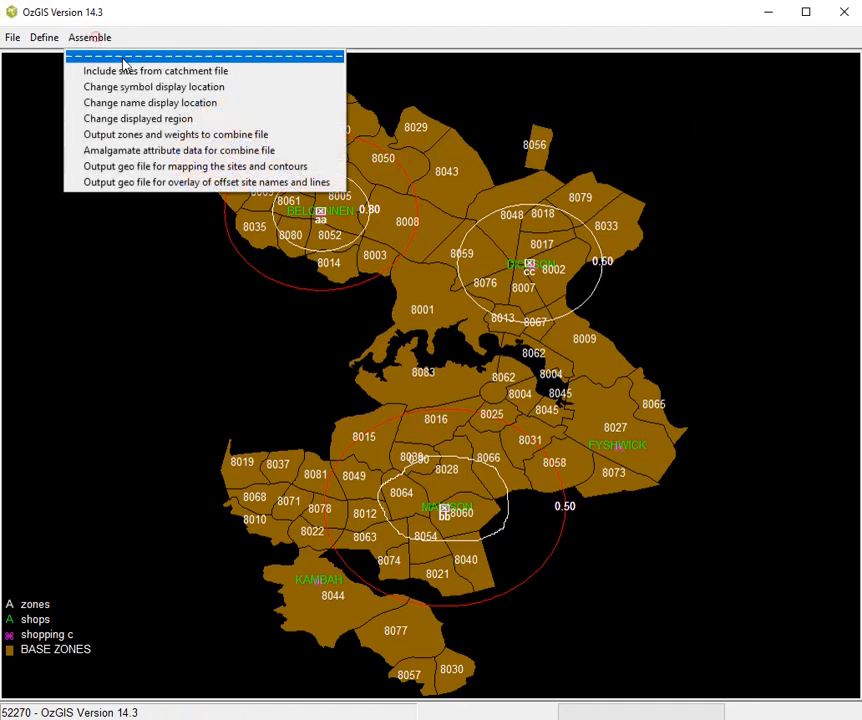
click(172, 152)
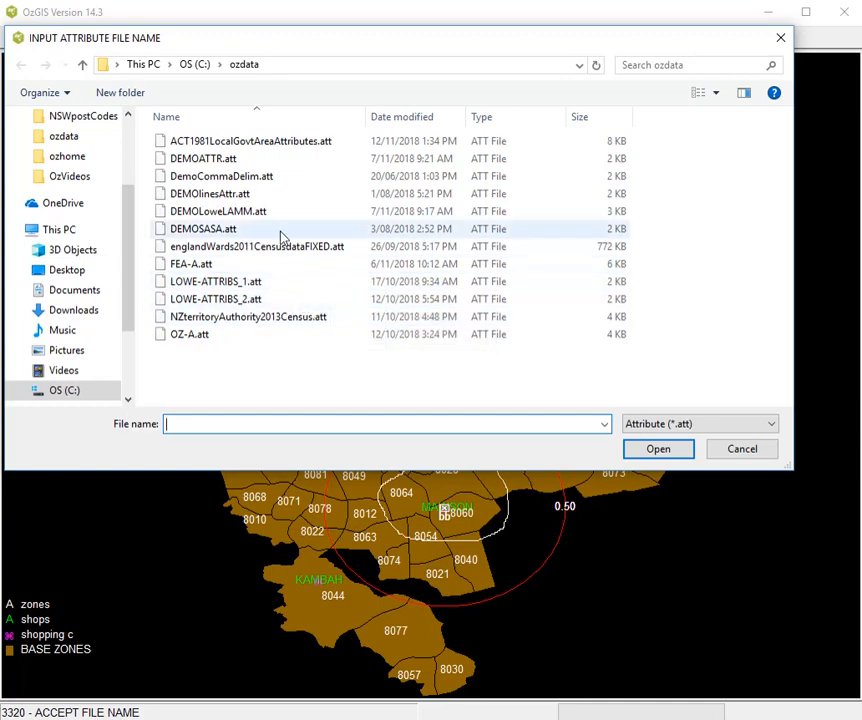
double_click(295, 141)
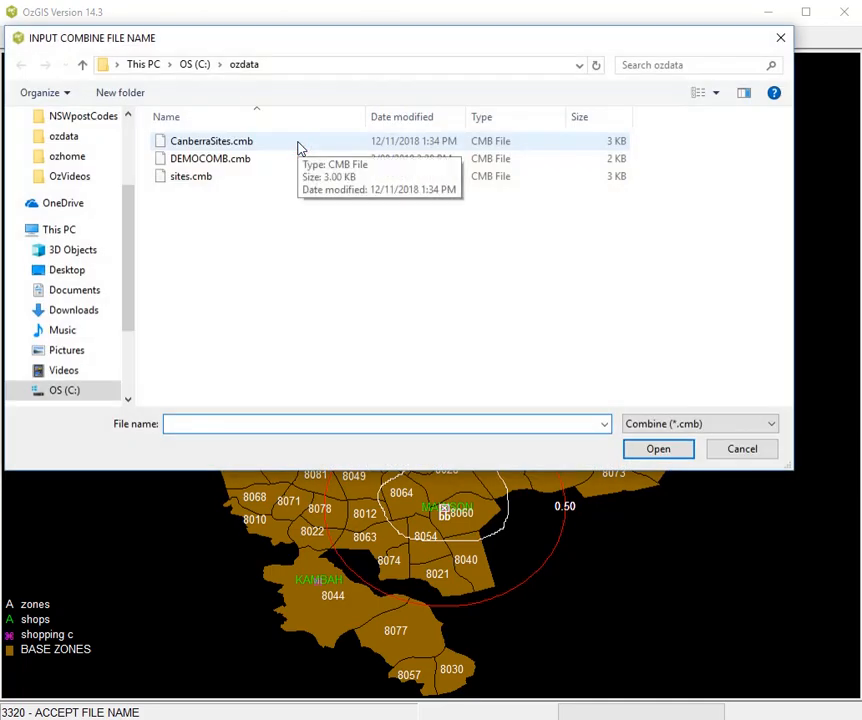
double_click(195, 180)
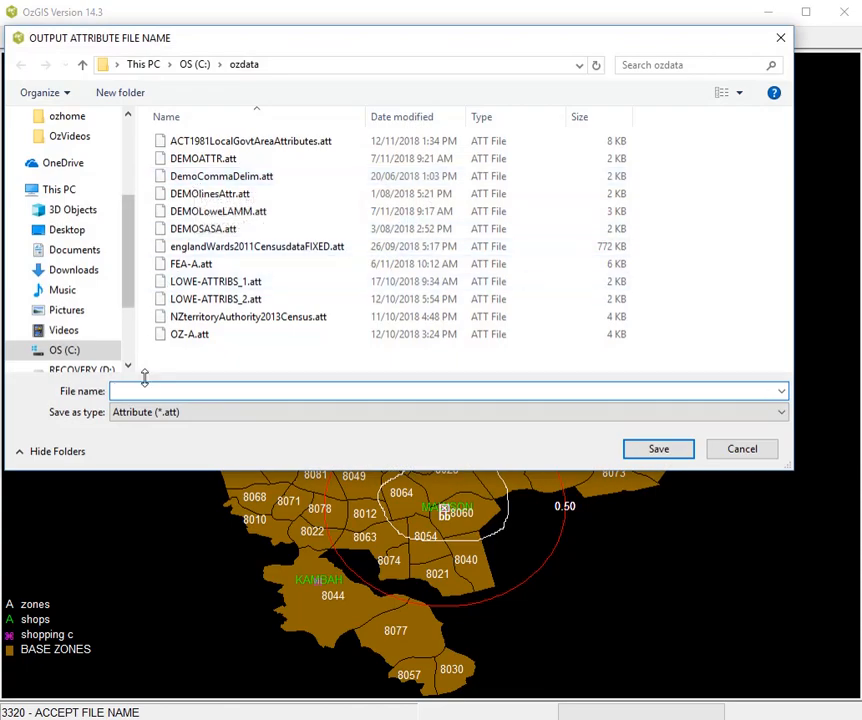
text(sites)
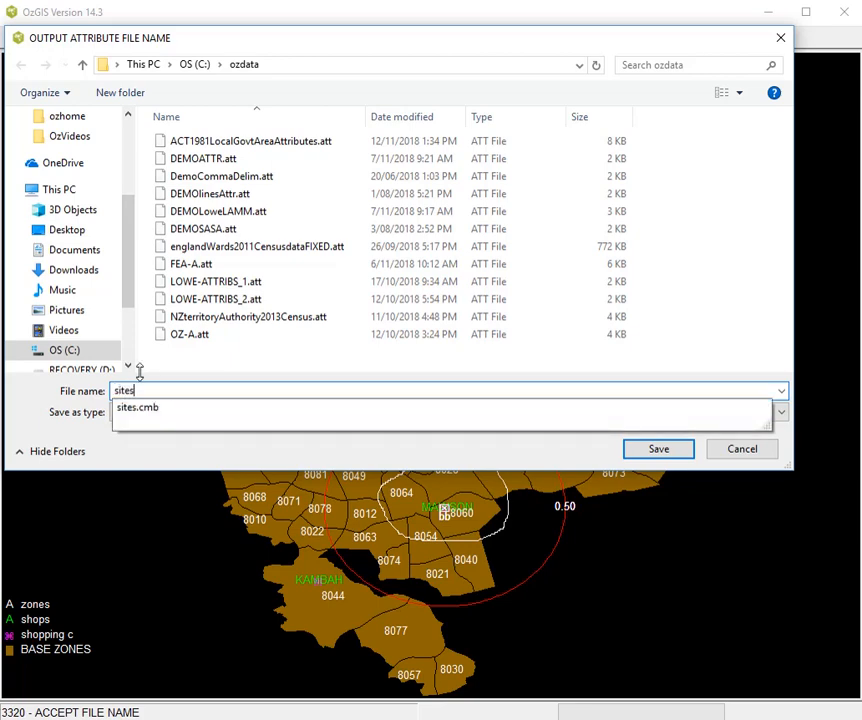
key(Return)
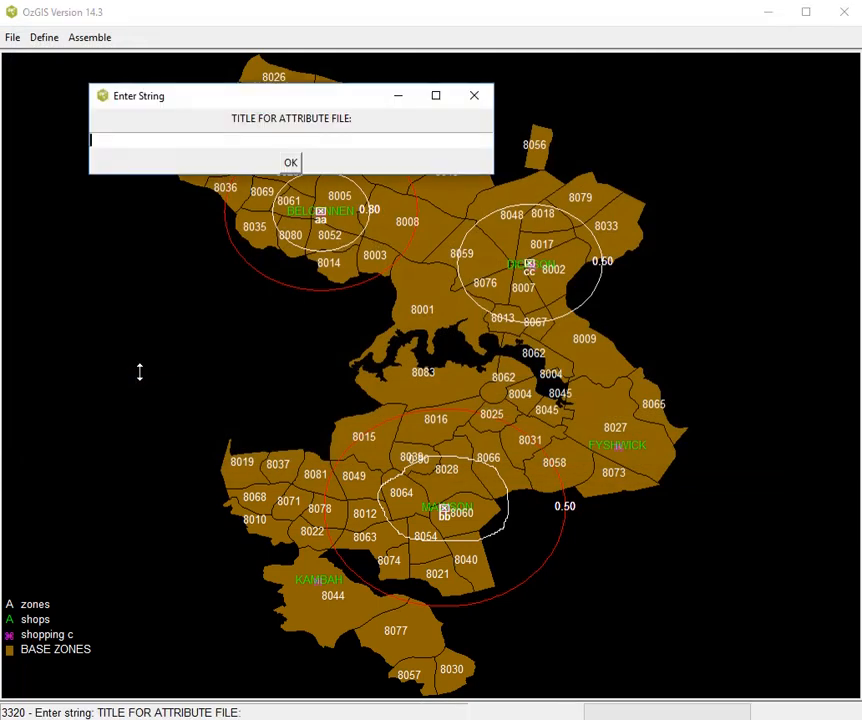
text(canb sites attr)
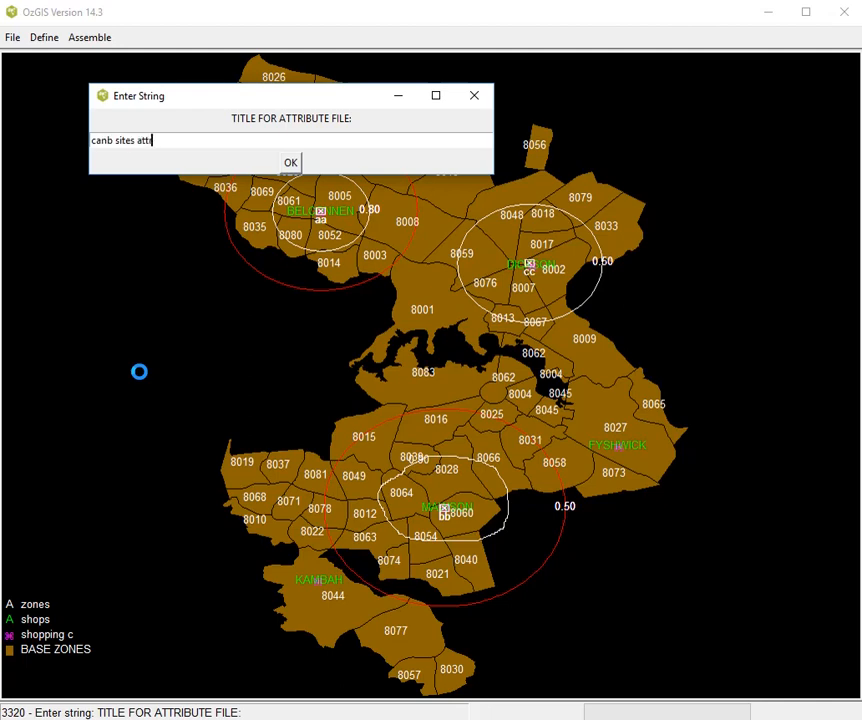
key(Return)
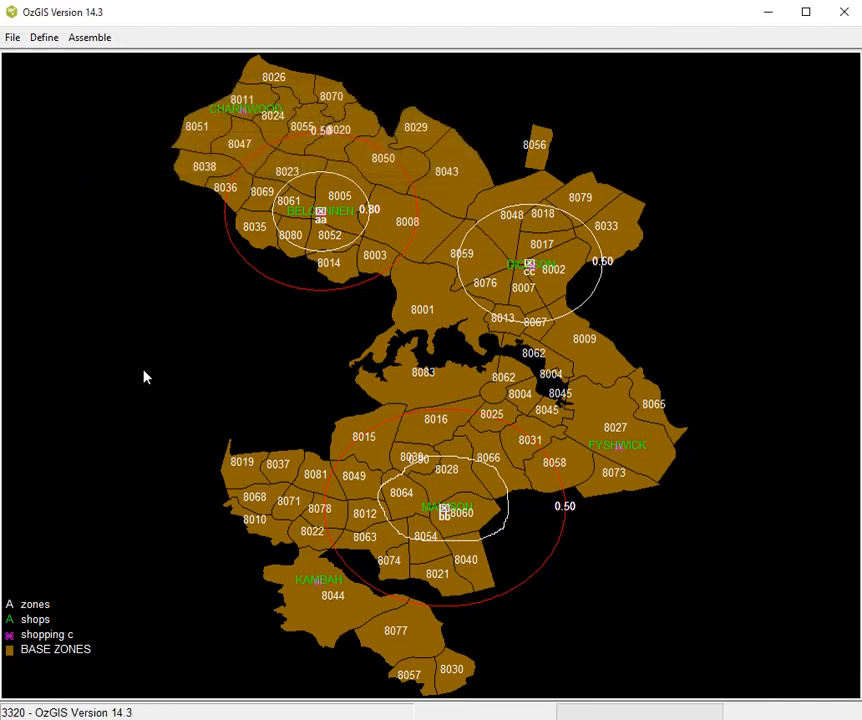
- Output a geographic file named "sites" for mapping the sites and contours
click(92, 38)
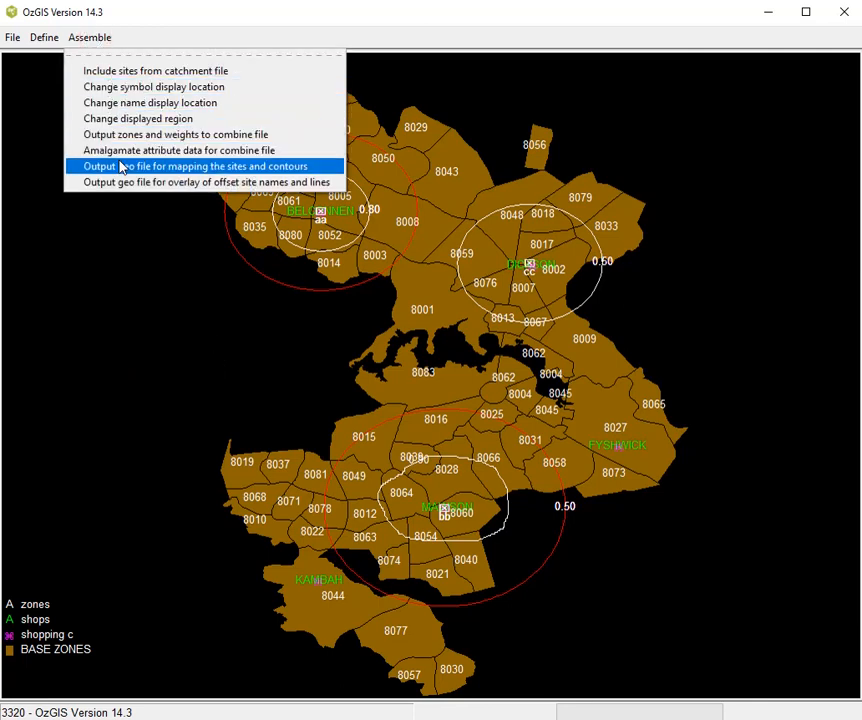
click(227, 174)
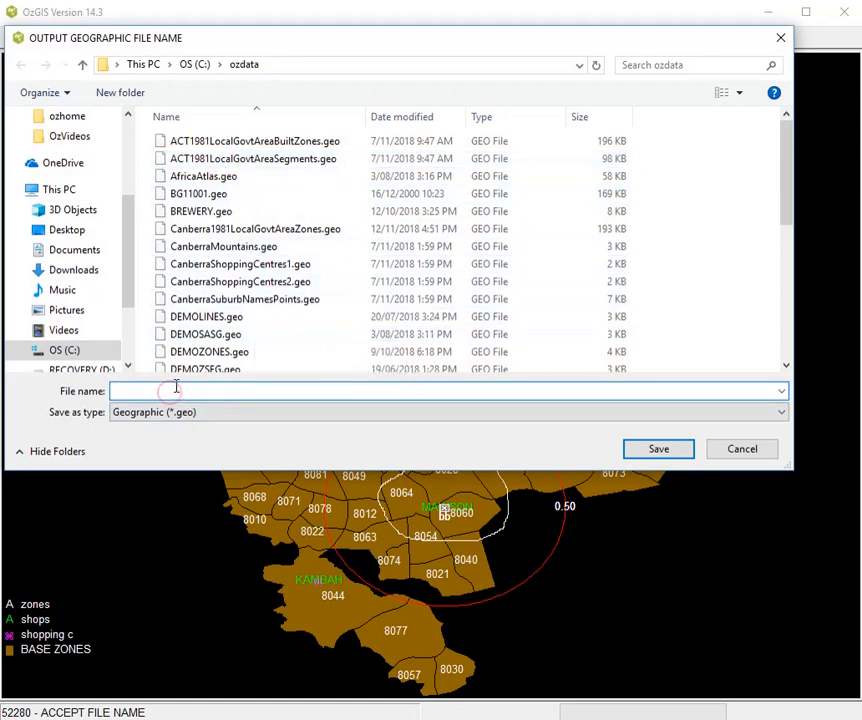
text(sites)
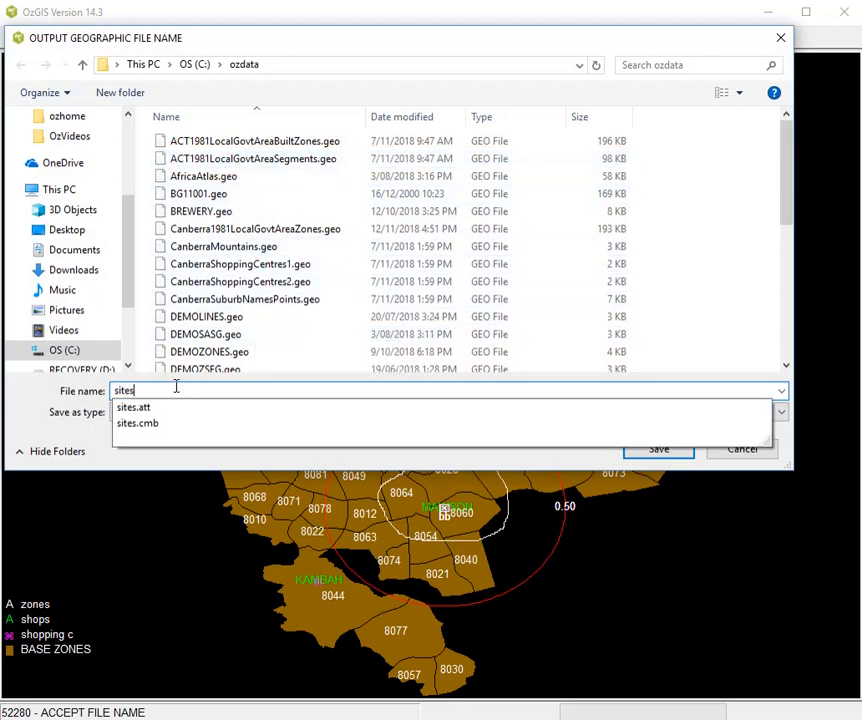
key(Return)
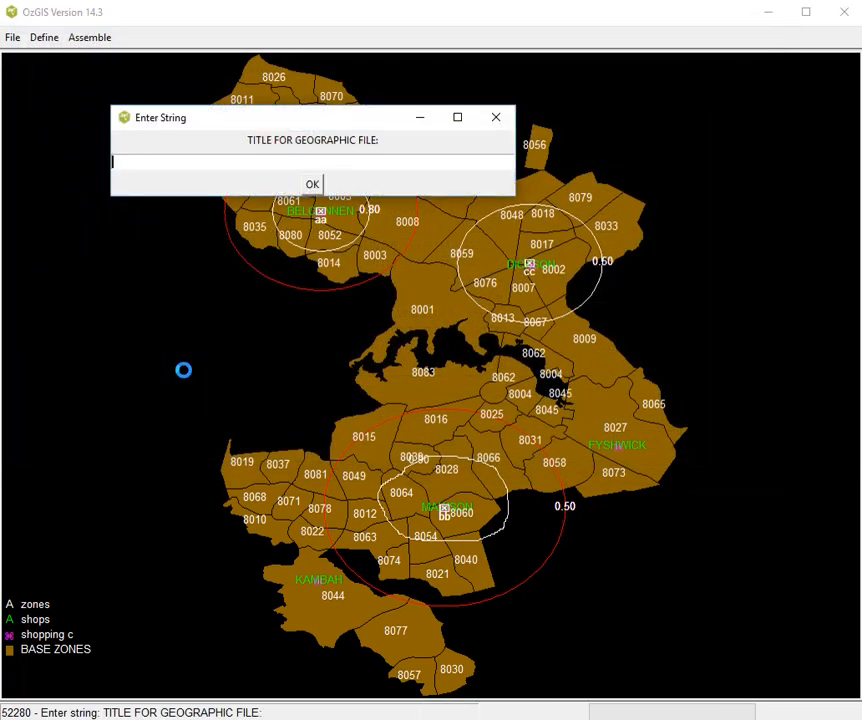
key(Return)
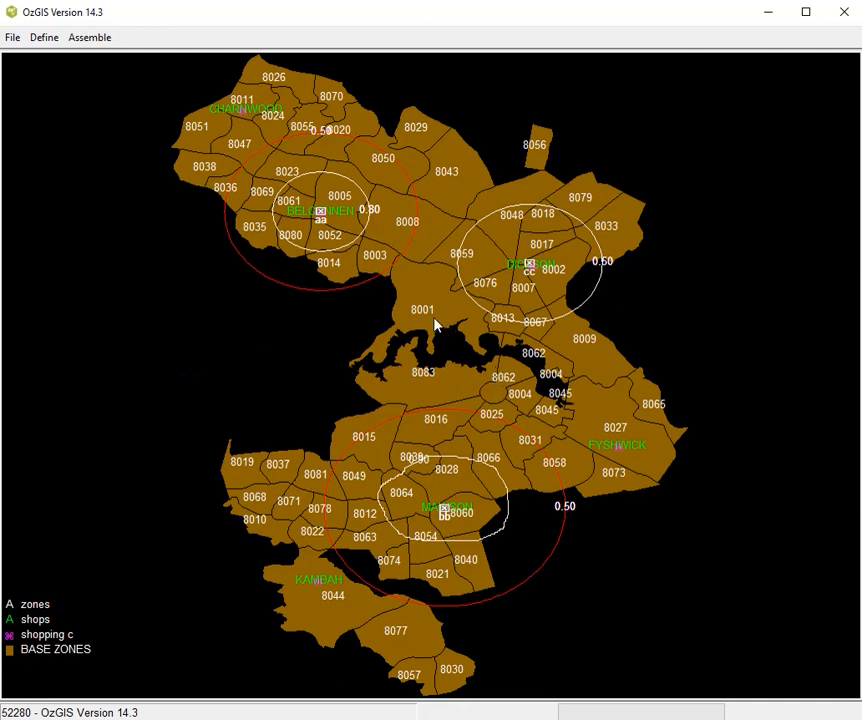
click(44, 37)
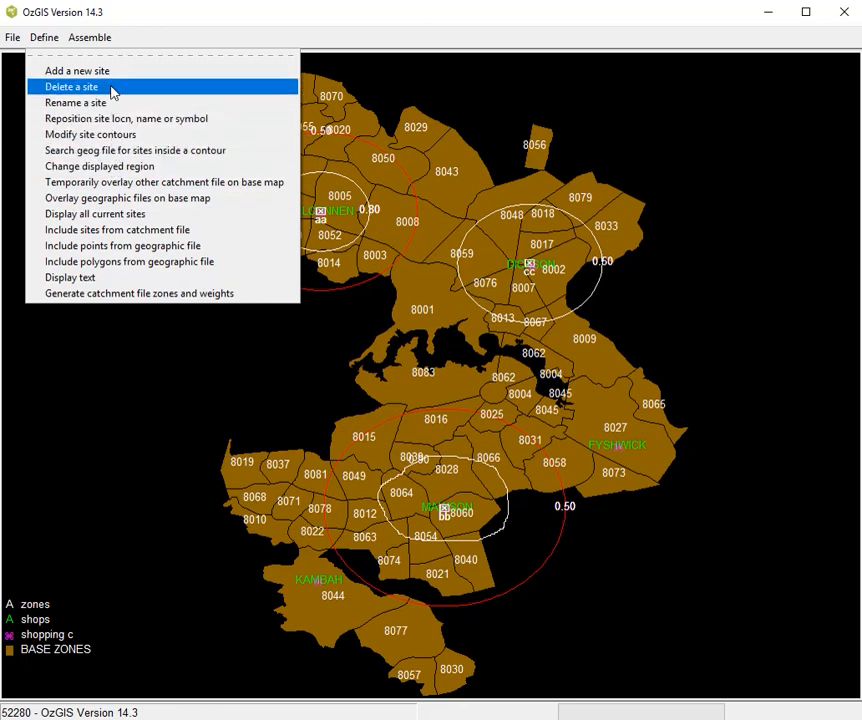
mouse_move(85, 39)
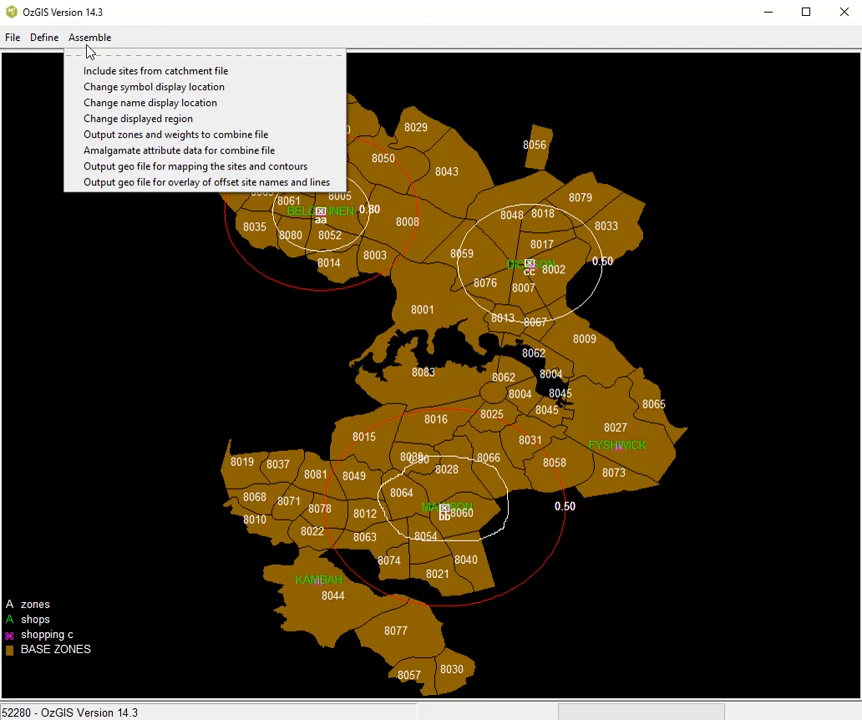
click(15, 39)
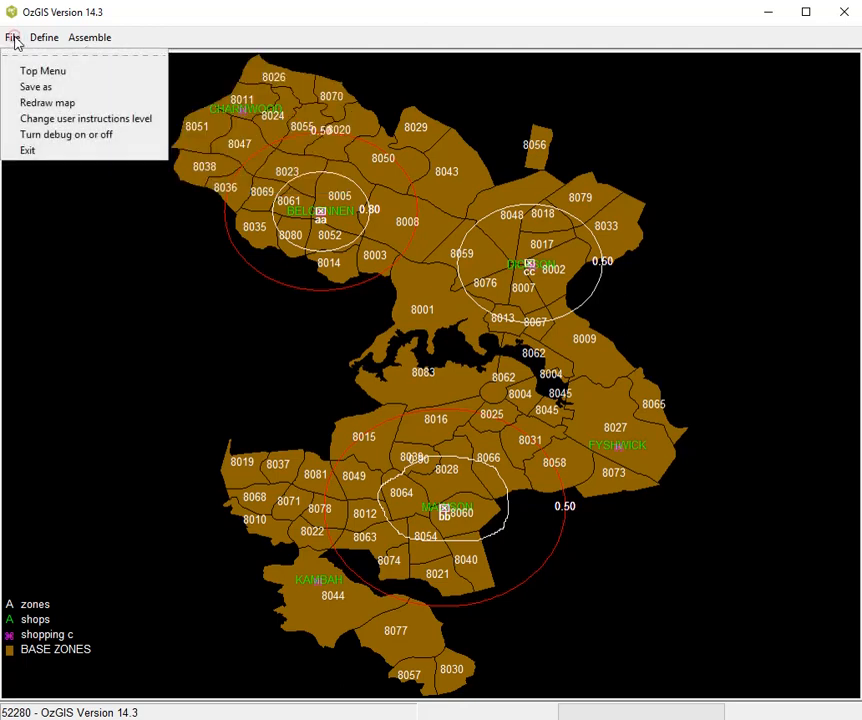
click(34, 39)
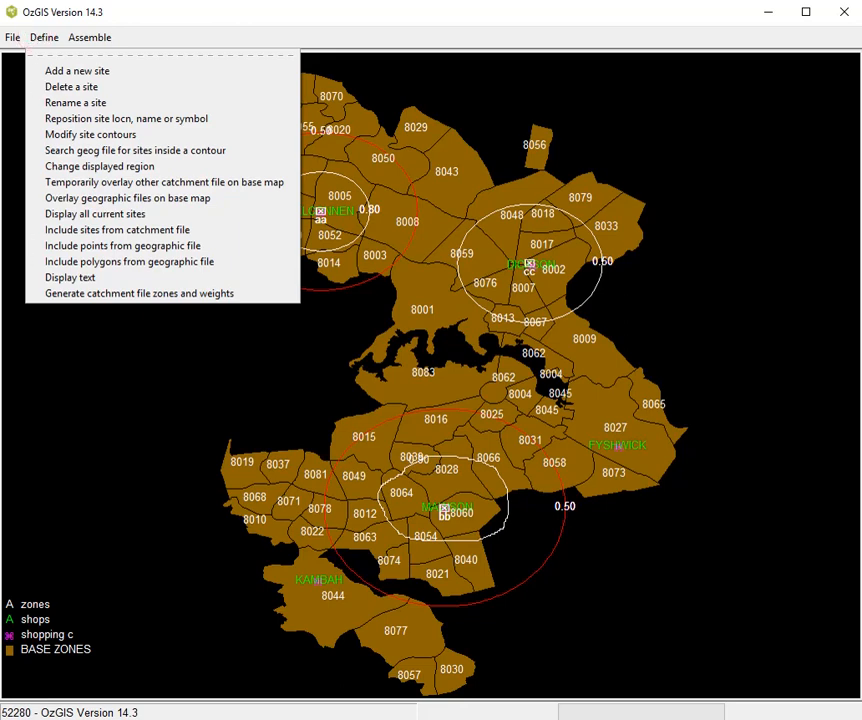
click(262, 718)
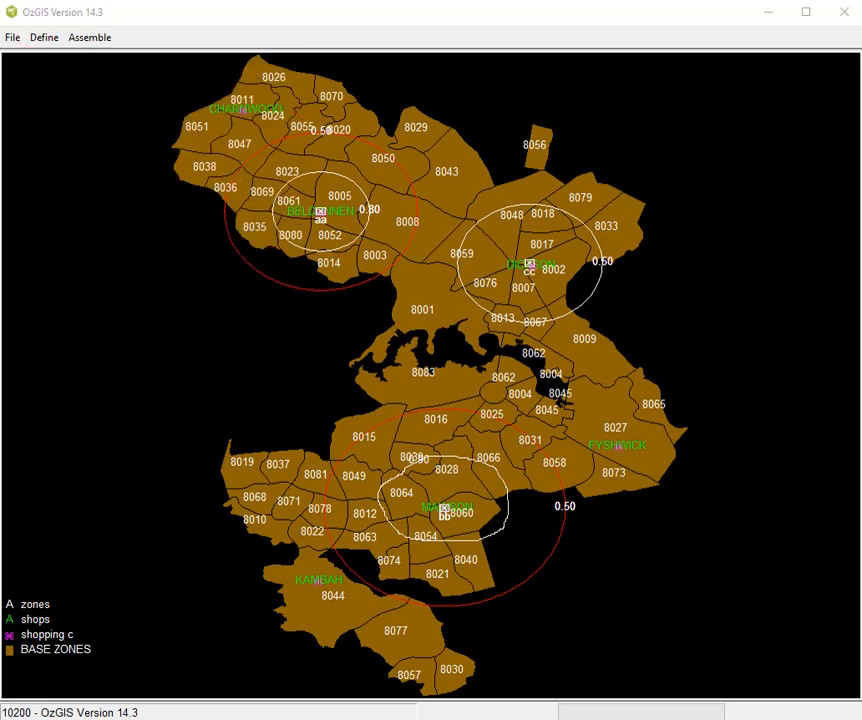
- Leave the catchment definition and map the sites as sized single colour symbols, using sites.att and sites.geo
click(14, 40)
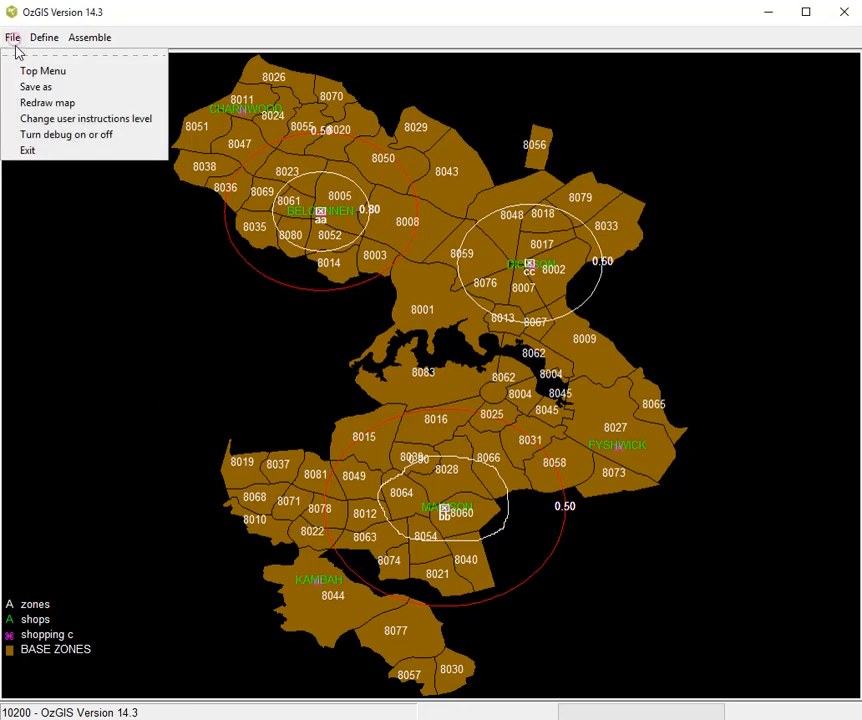
click(20, 69)
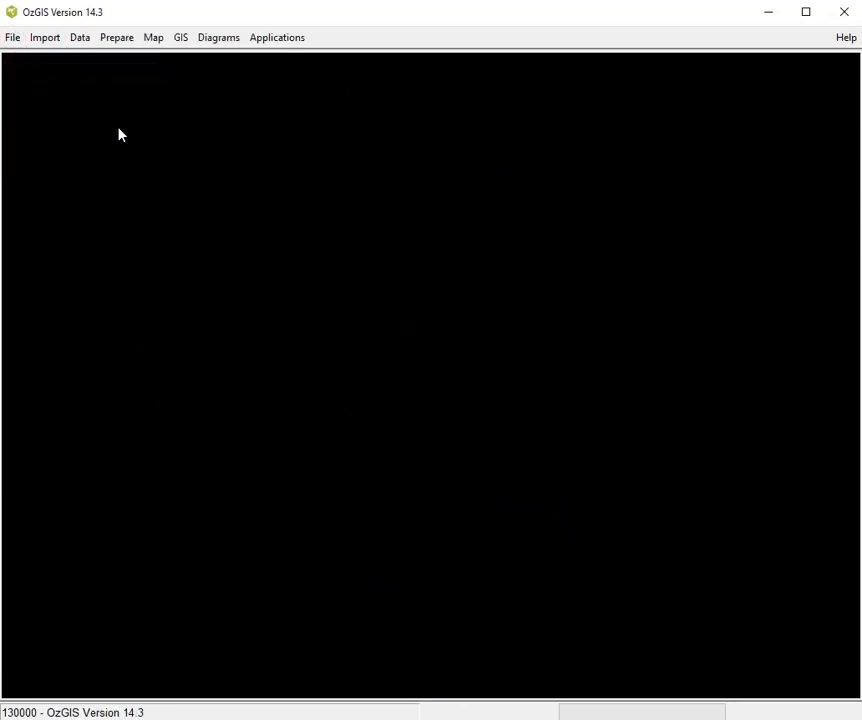
click(158, 40)
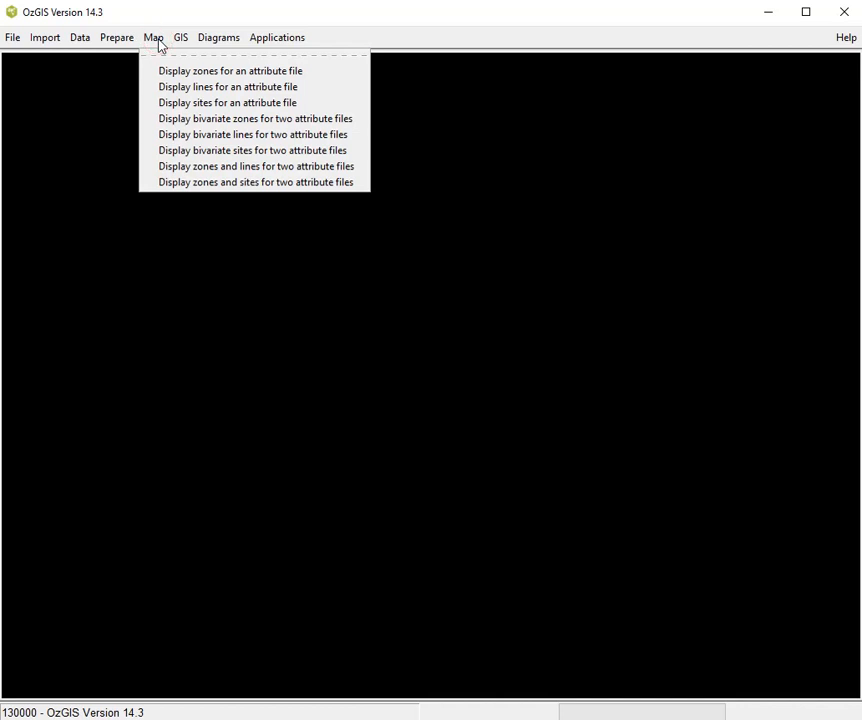
click(205, 105)
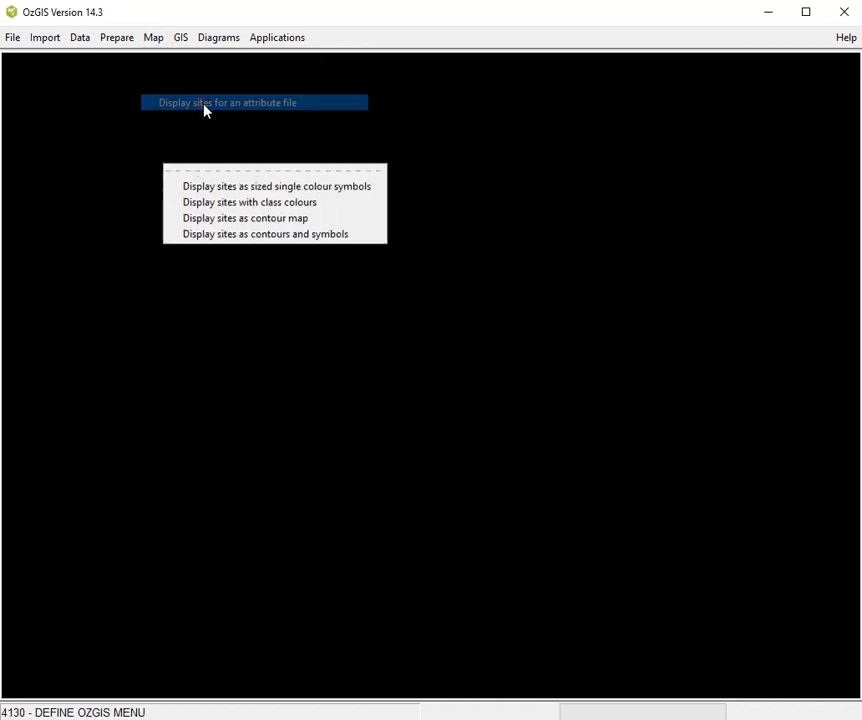
click(303, 193)
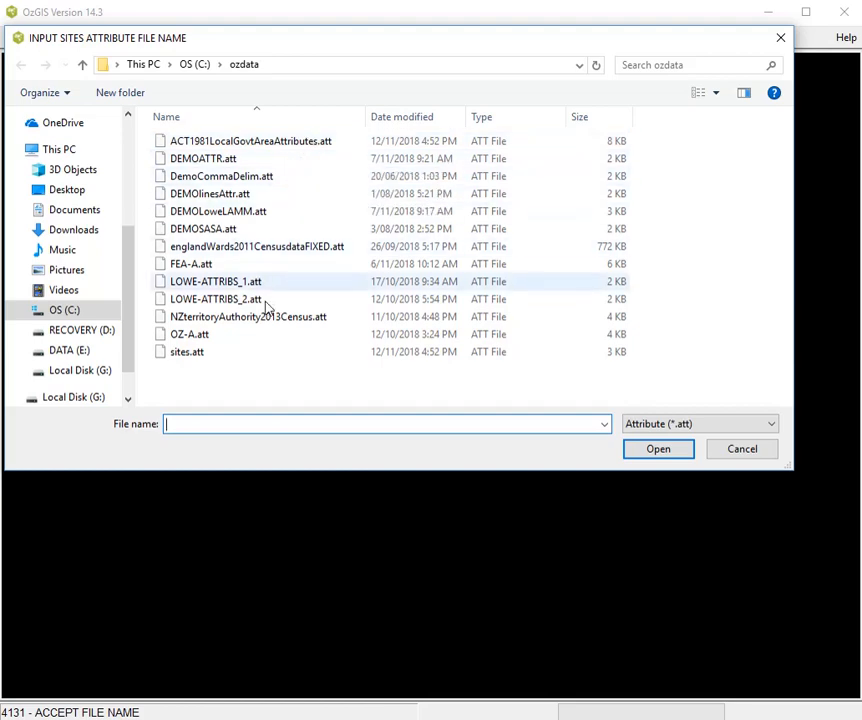
double_click(191, 355)
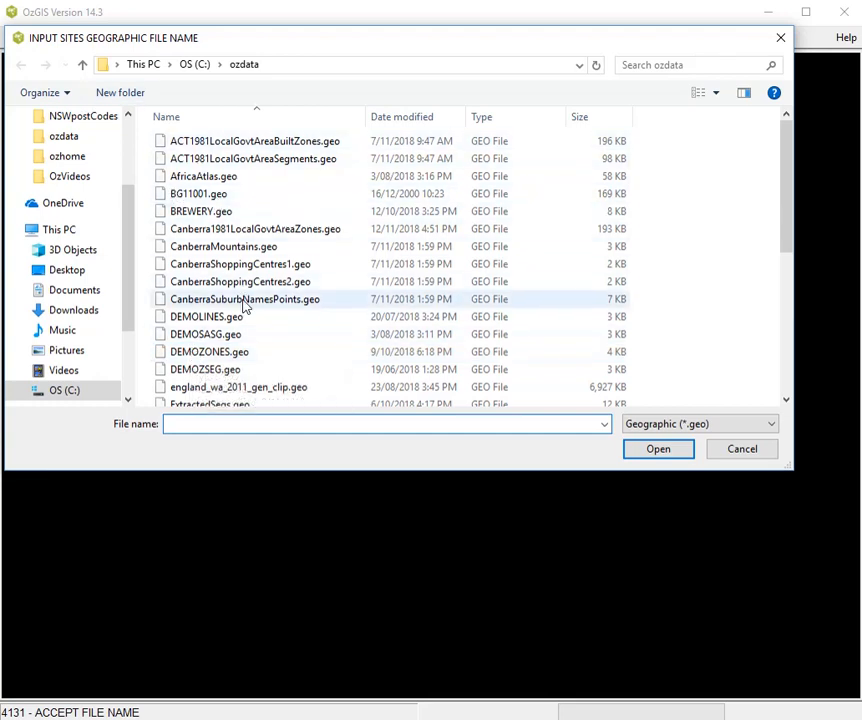
scroll(262, 350, down, 3)
scroll(262, 350, down, 3)
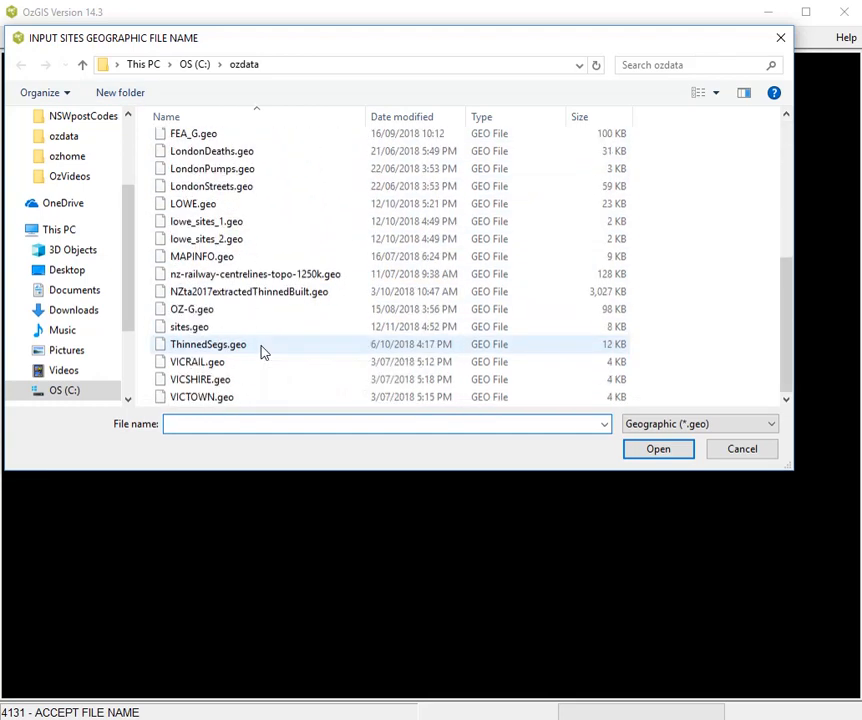
double_click(190, 327)
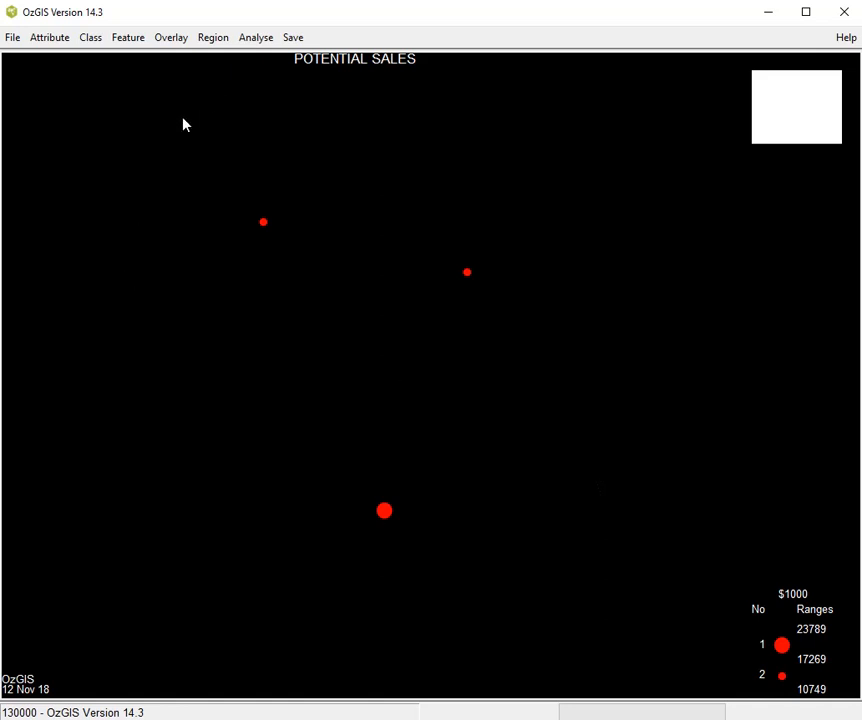
- Overlay line segments from Canberra1981LocalGovtAreaZones.geo on the sites map, using graphics line number 1 and the legend text "zones"
click(171, 38)
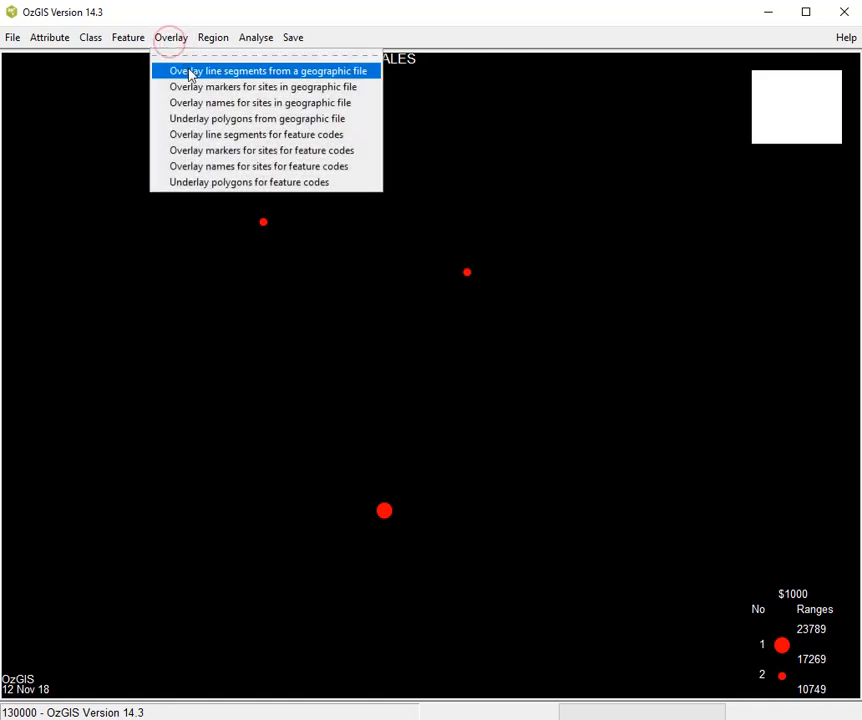
click(194, 72)
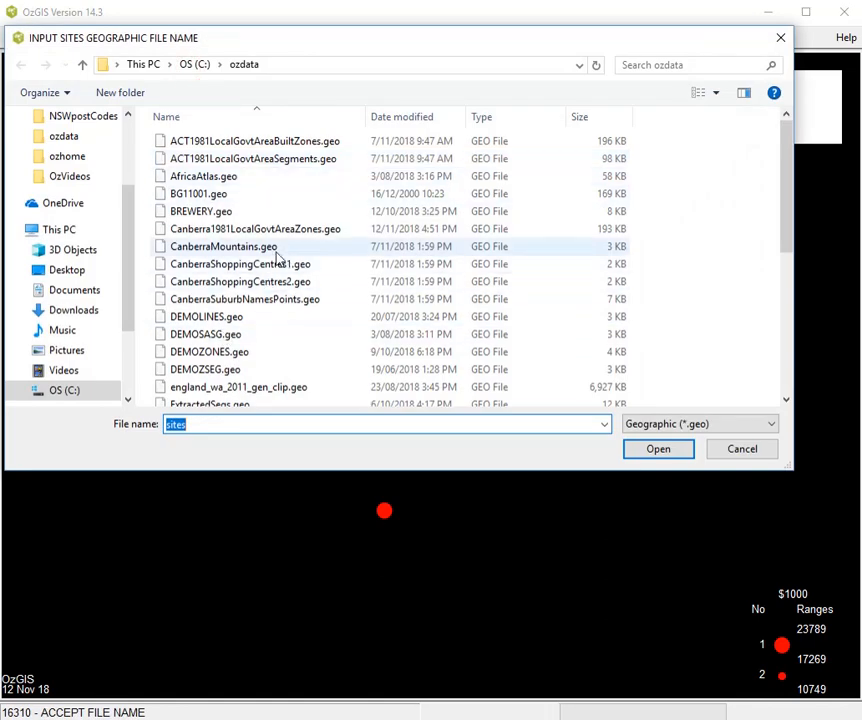
double_click(268, 235)
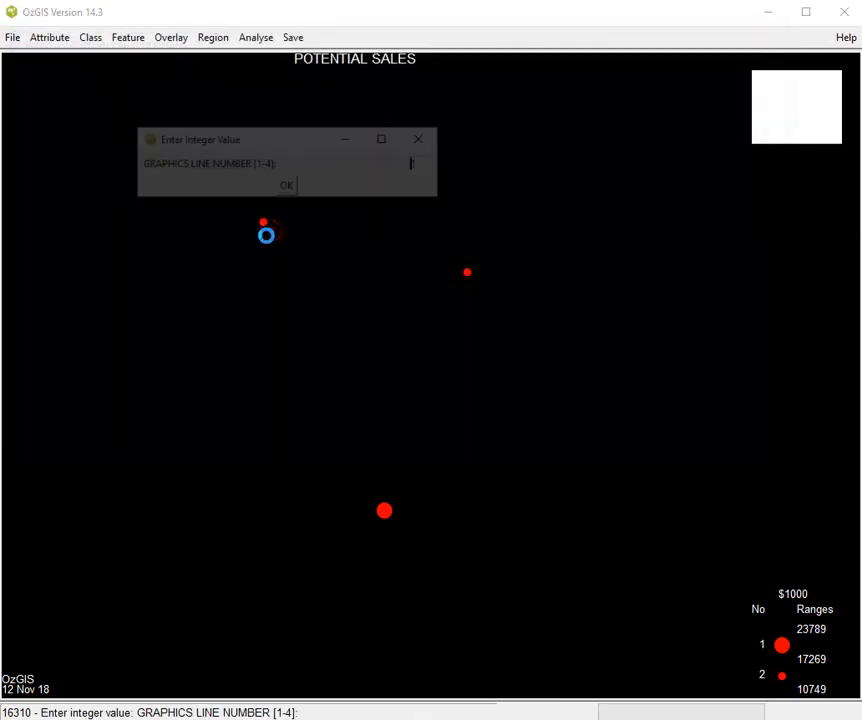
click(289, 190)
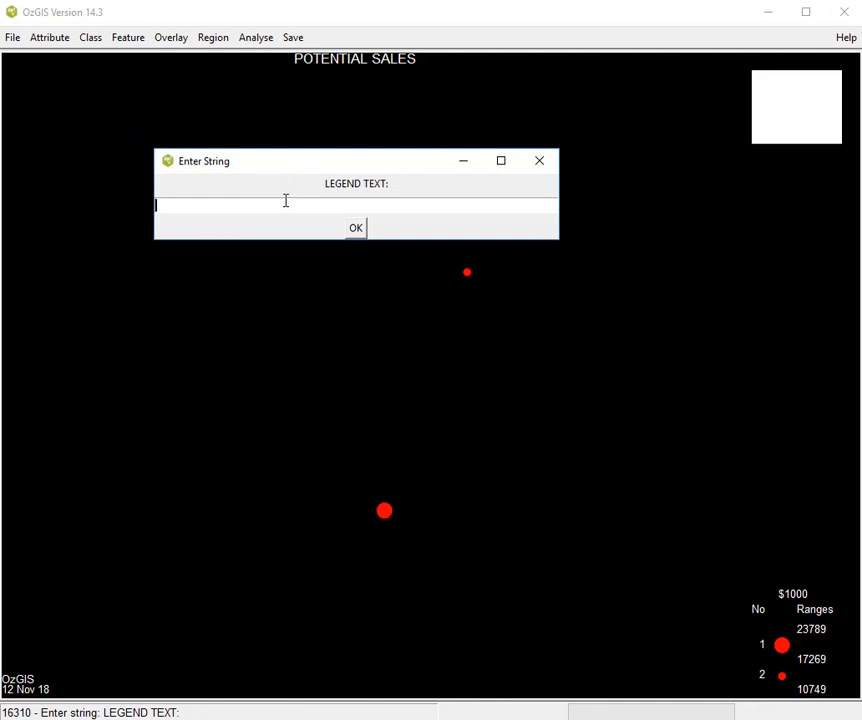
text(zones)
click(352, 229)
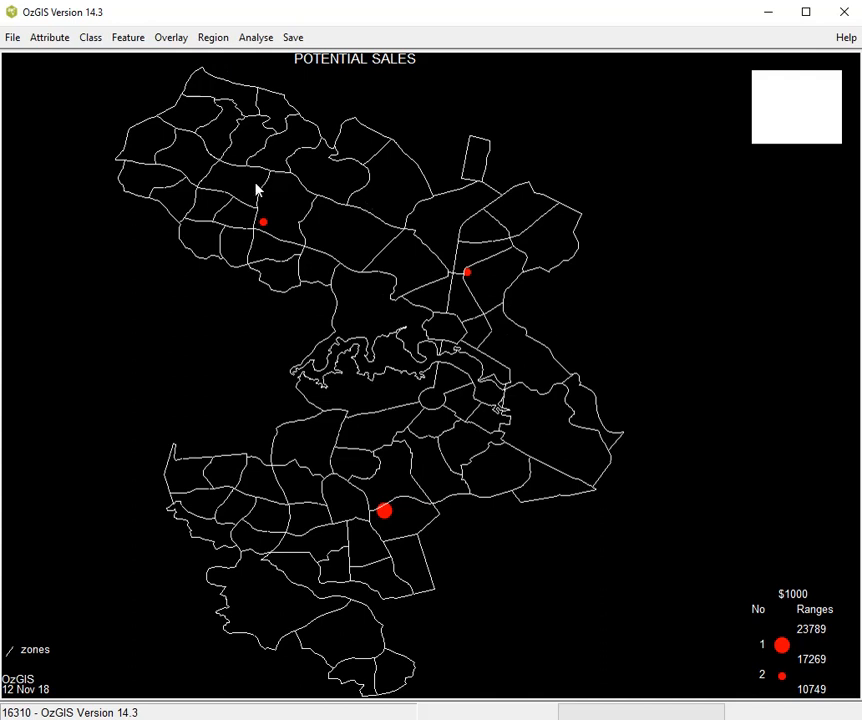
- Display the next sequential attribute on the sites map
click(52, 38)
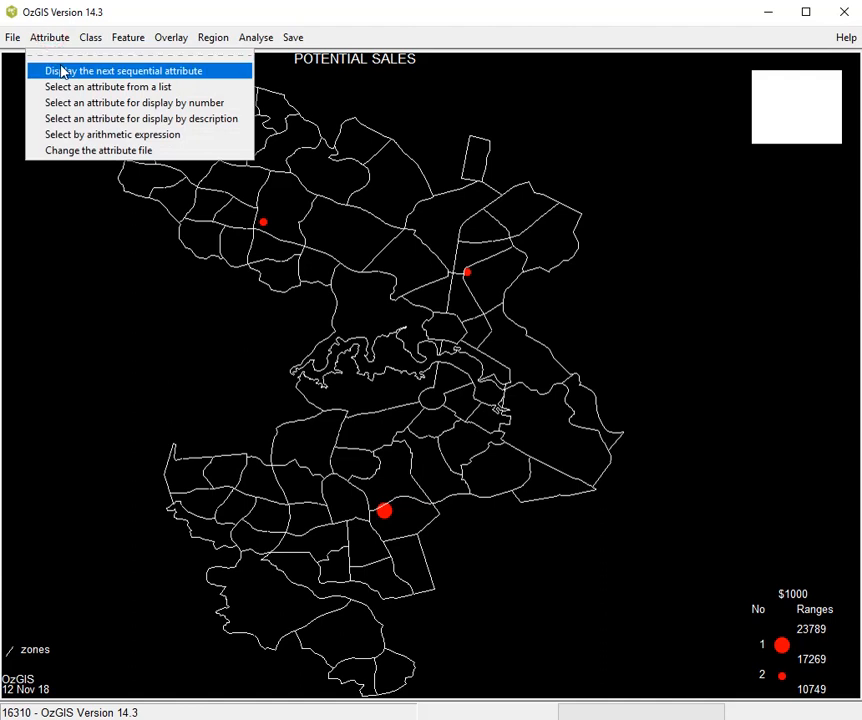
click(62, 71)
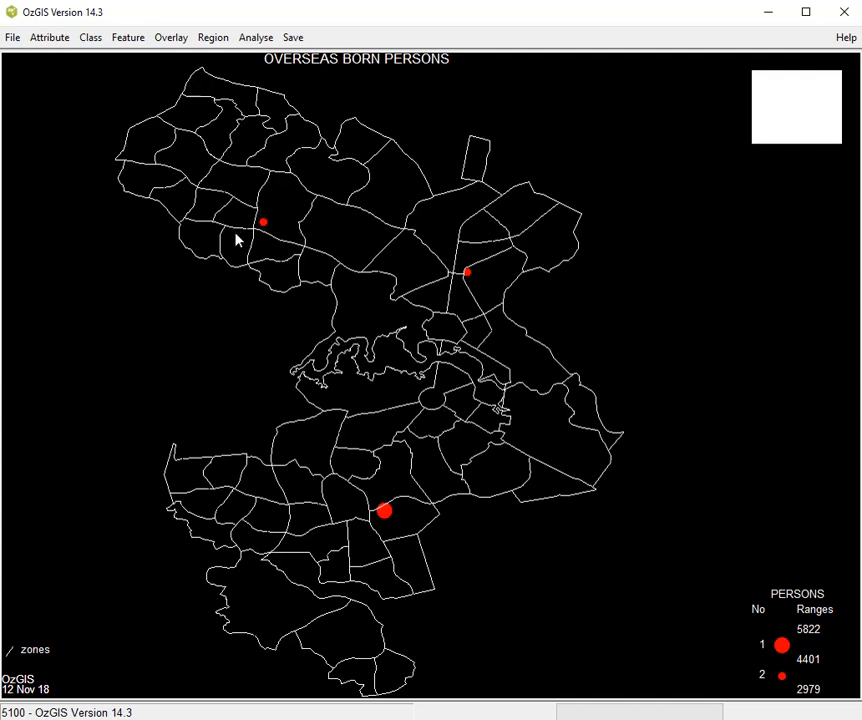
- Overlay the contour line segments from the "sites" geographic file, using graphics line number 3 and the legend text "contours"
click(178, 42)
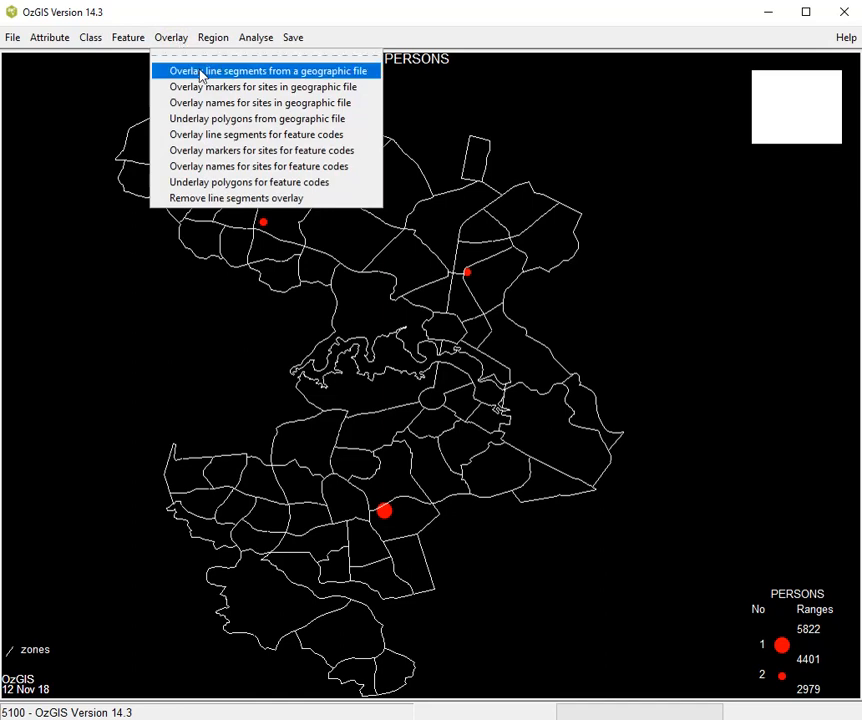
click(203, 72)
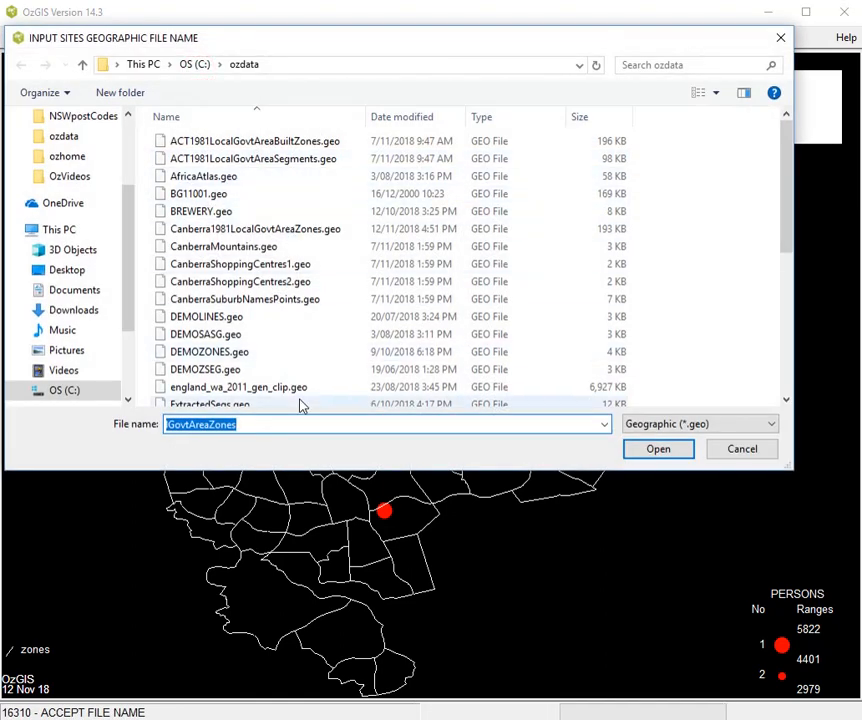
scroll(320, 380, down, 3)
scroll(333, 361, down, 1)
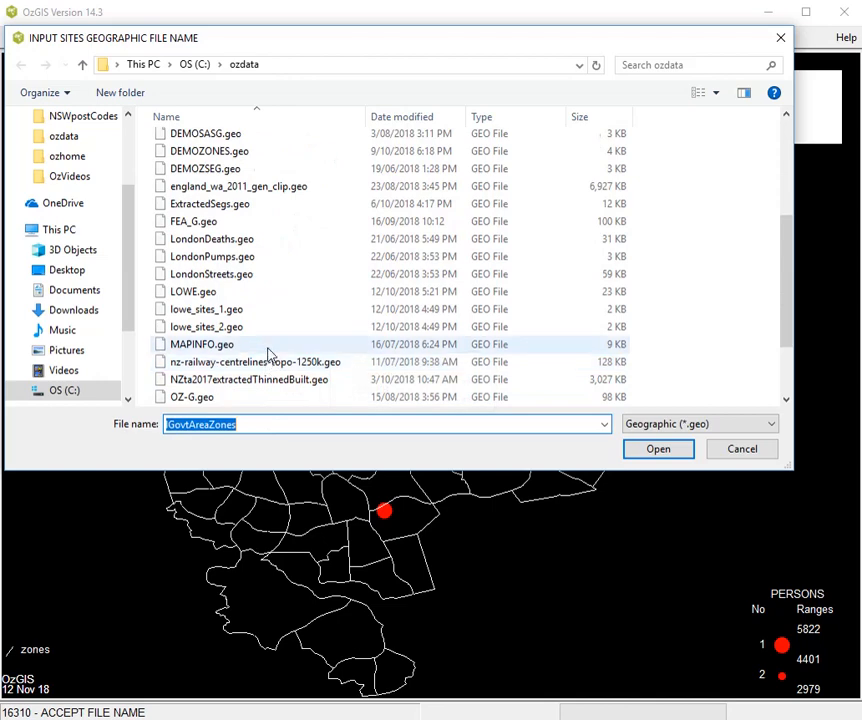
scroll(268, 352, down, 2)
double_click(160, 327)
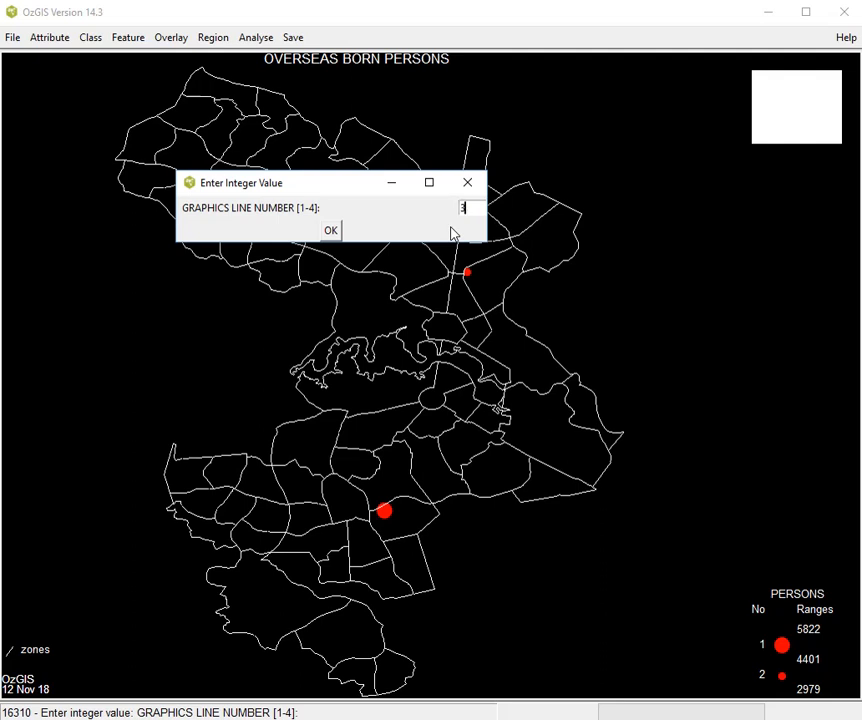
key(Return)
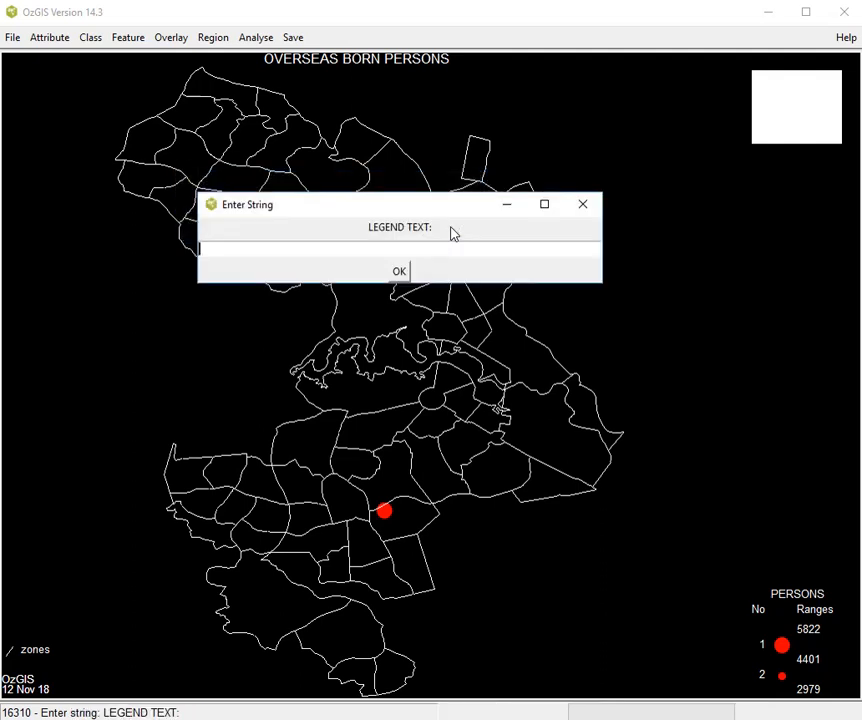
text(contours)
key(Return)
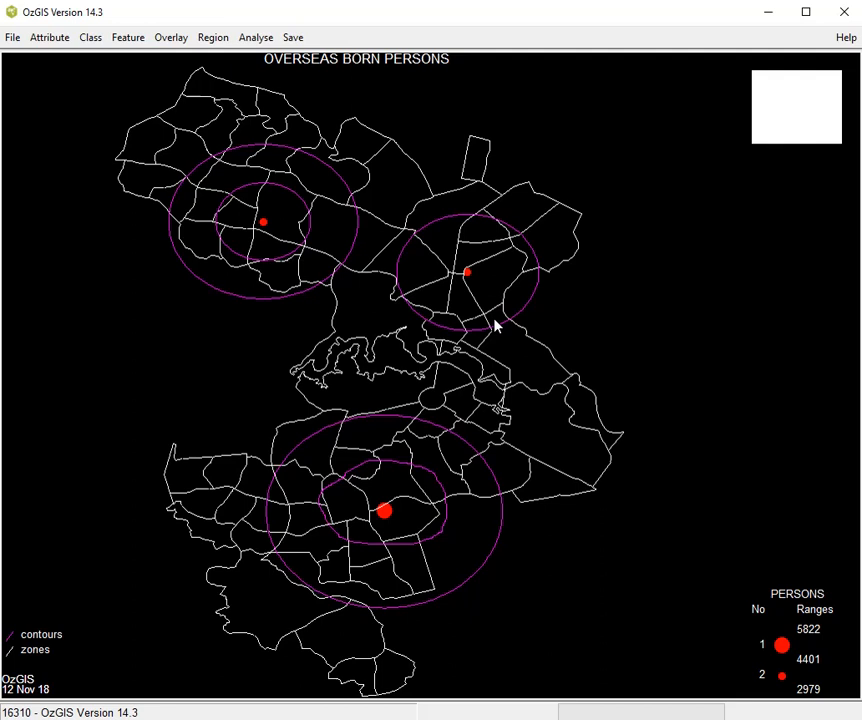
- Overlay the site names from the "sites" geographic file, using graphics text number 1 and the legend text "sites"
click(183, 40)
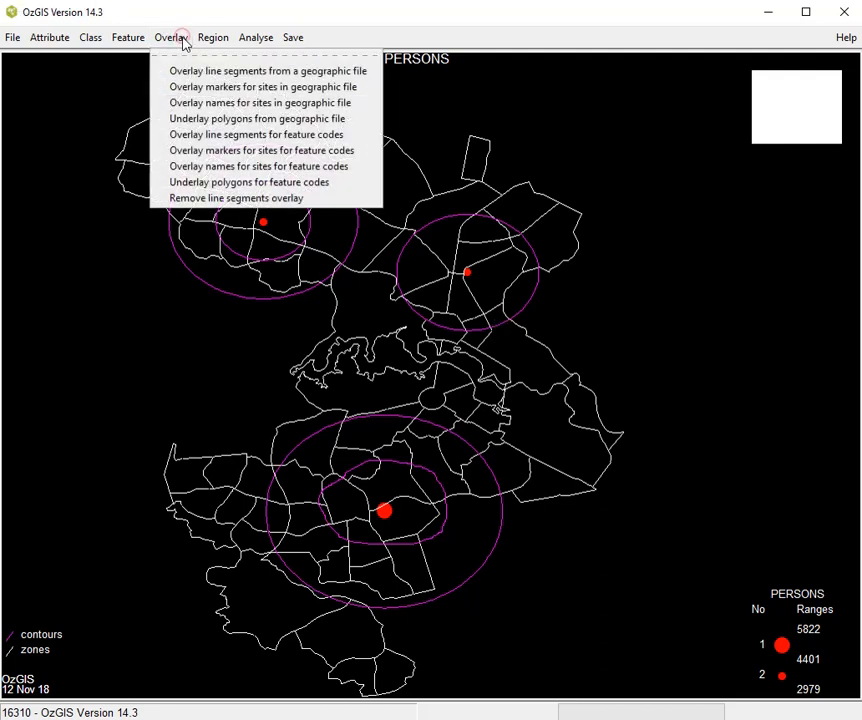
click(196, 108)
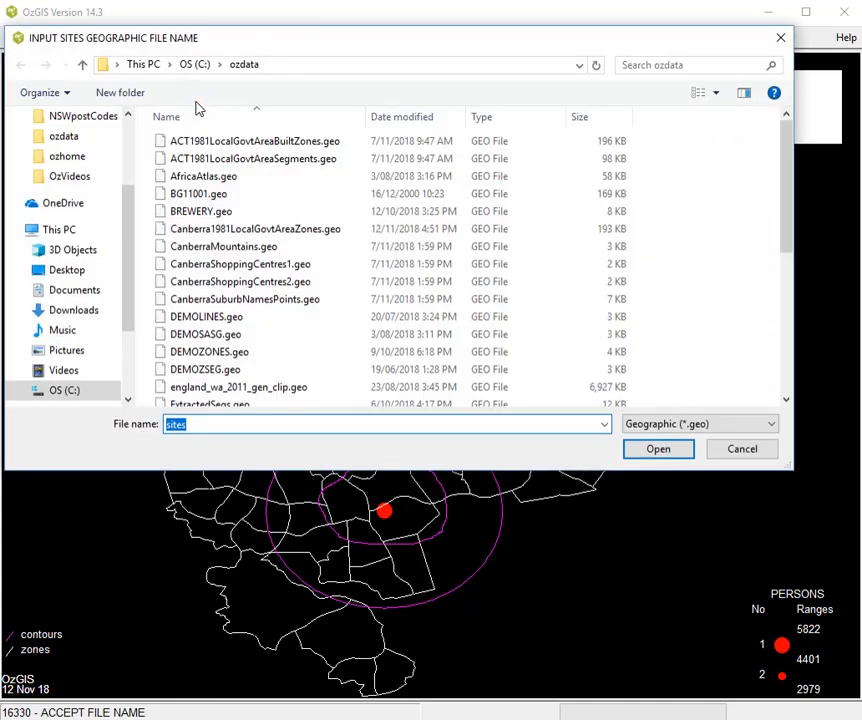
click(672, 456)
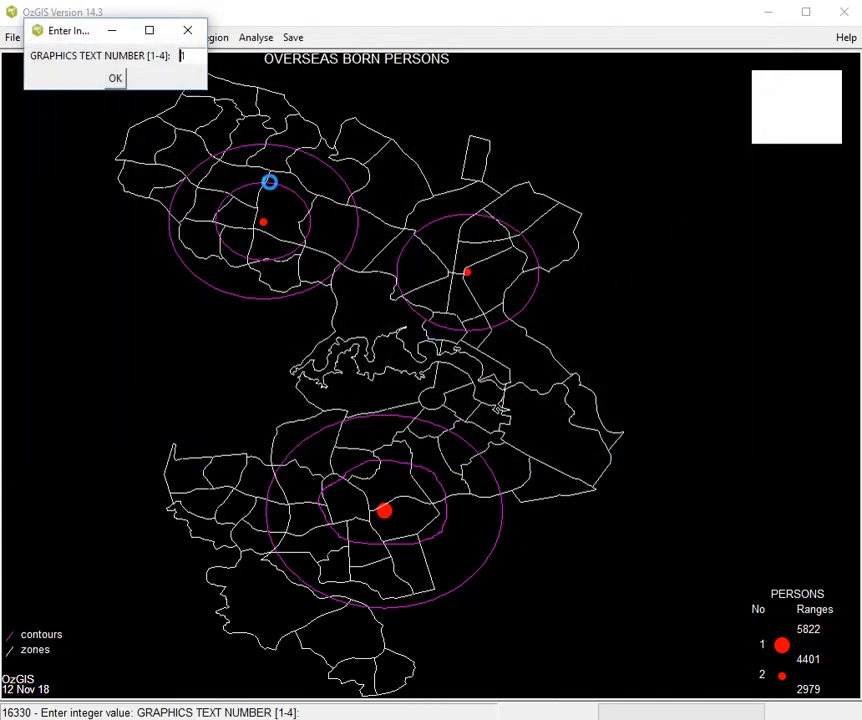
click(116, 79)
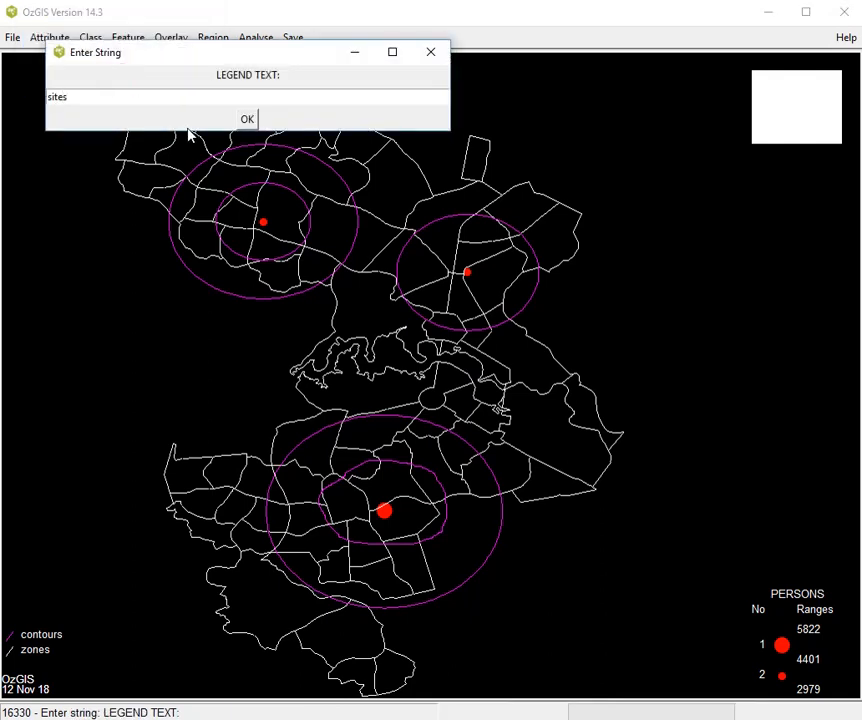
key(Return)
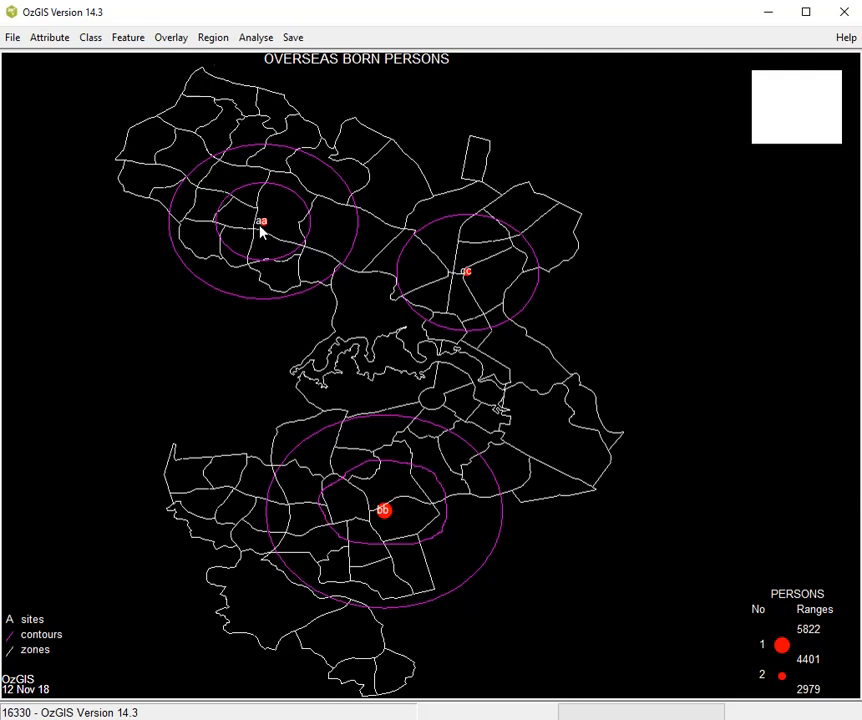